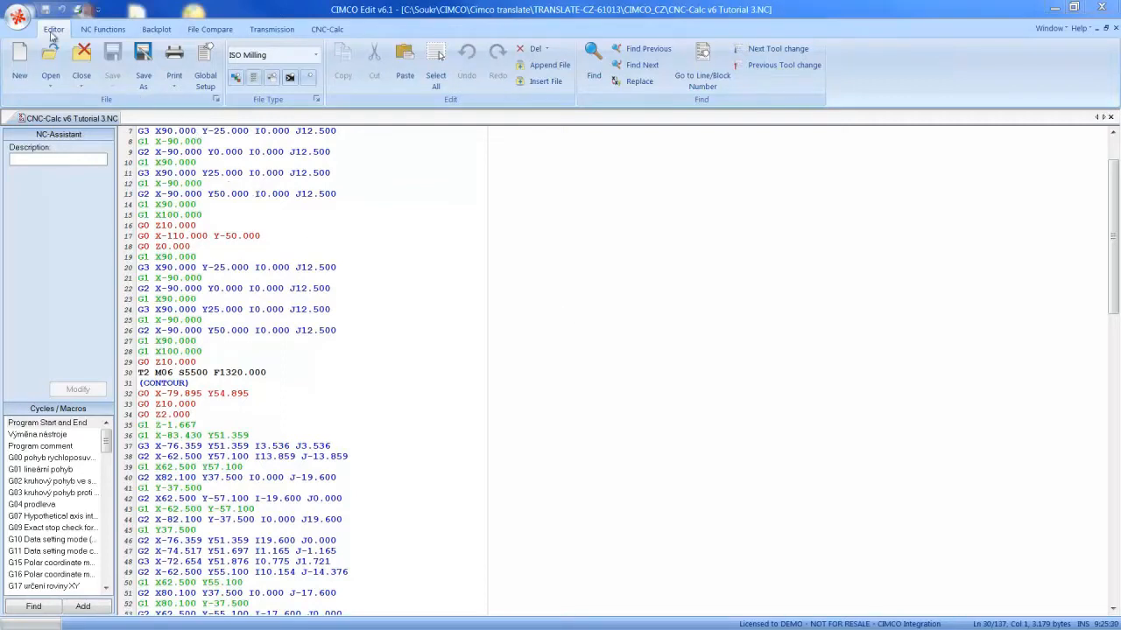
Check in the setup's plugin settings that CNC-Calc is not disabled, and accept the setup.
click(217, 102)
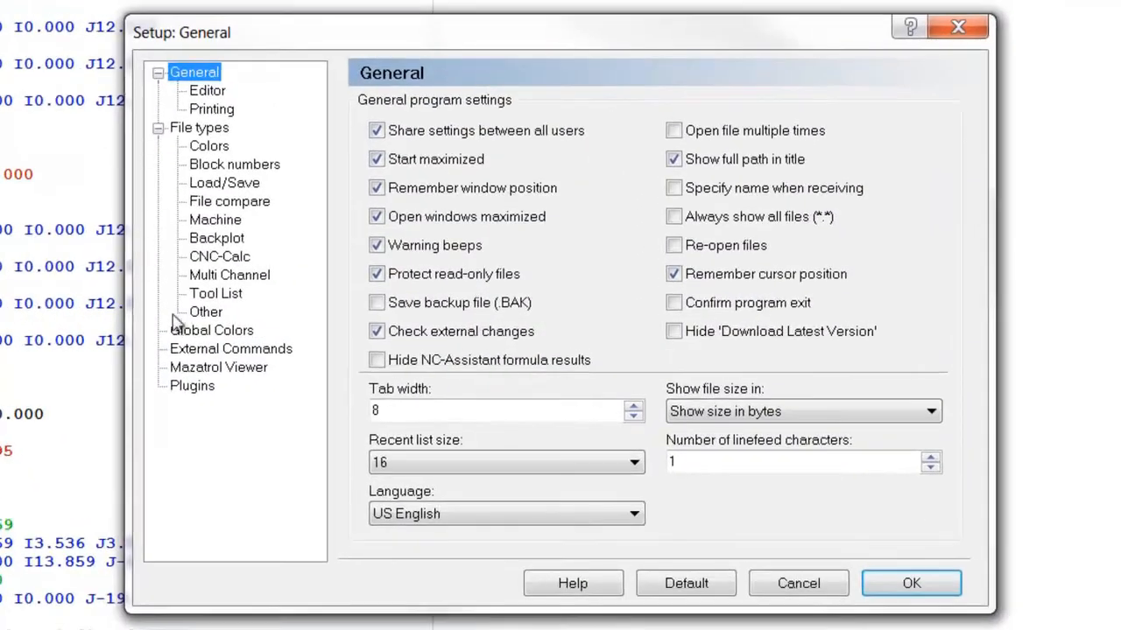
click(192, 387)
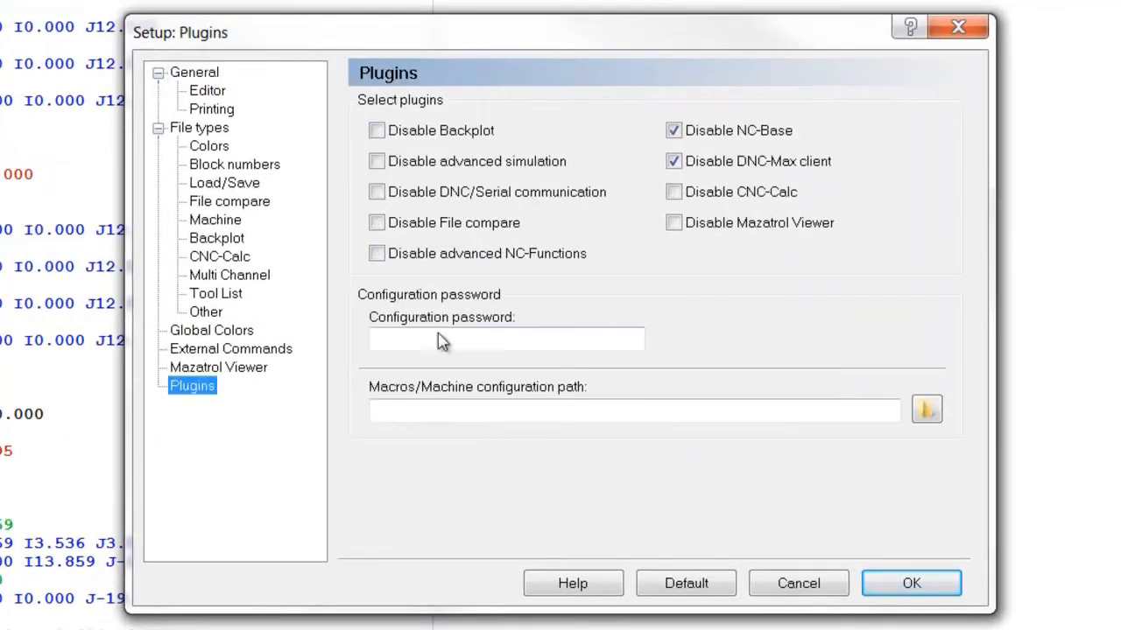
click(711, 201)
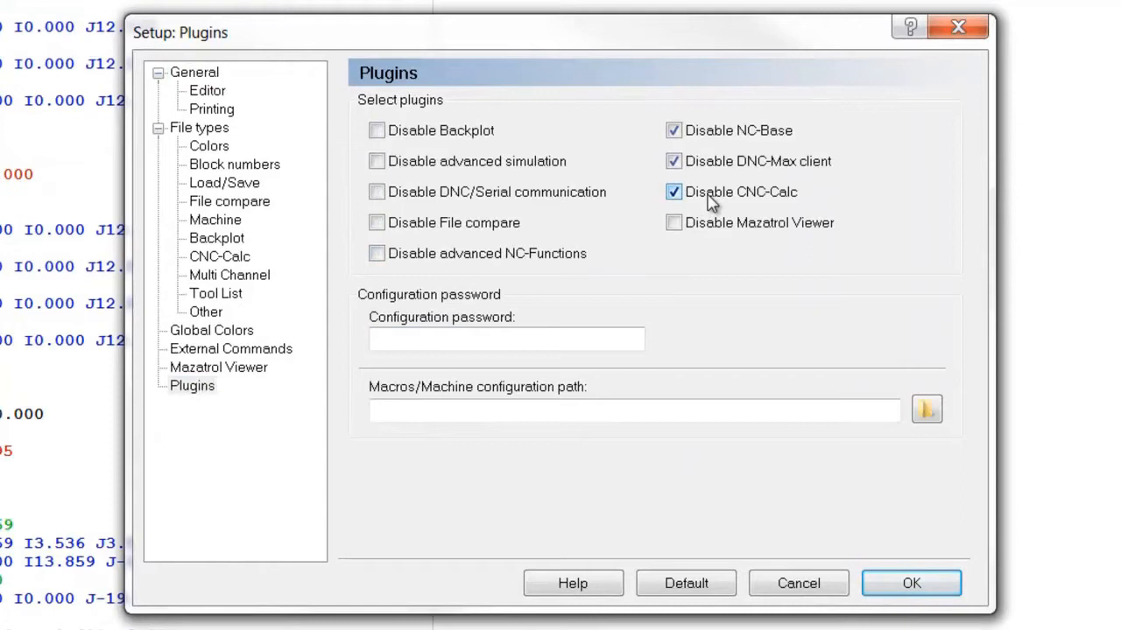
click(711, 201)
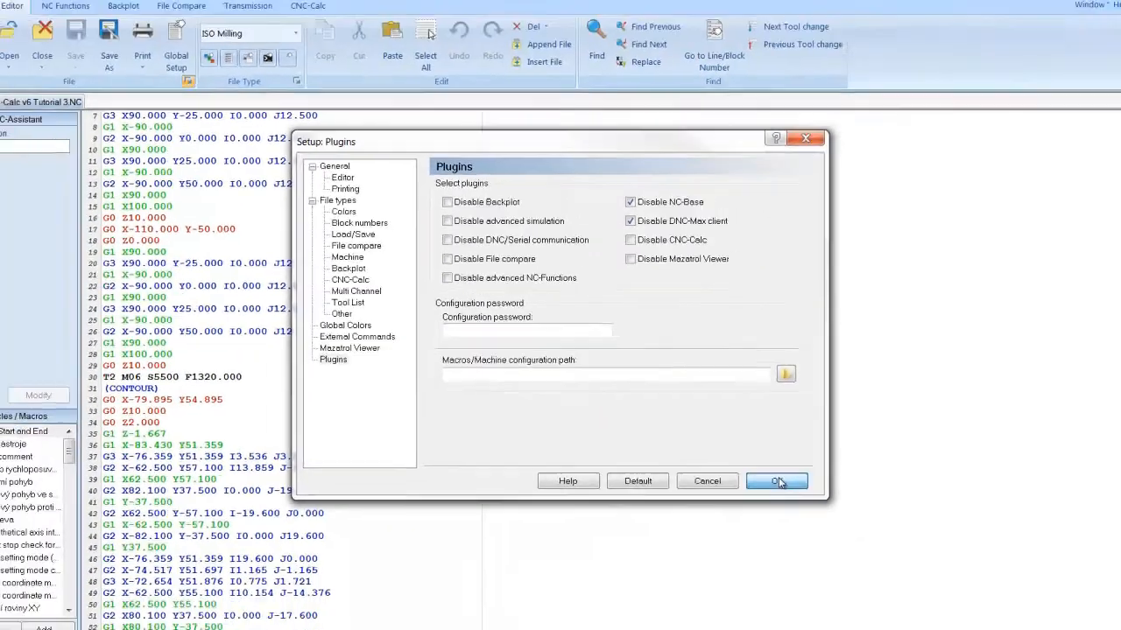
click(884, 563)
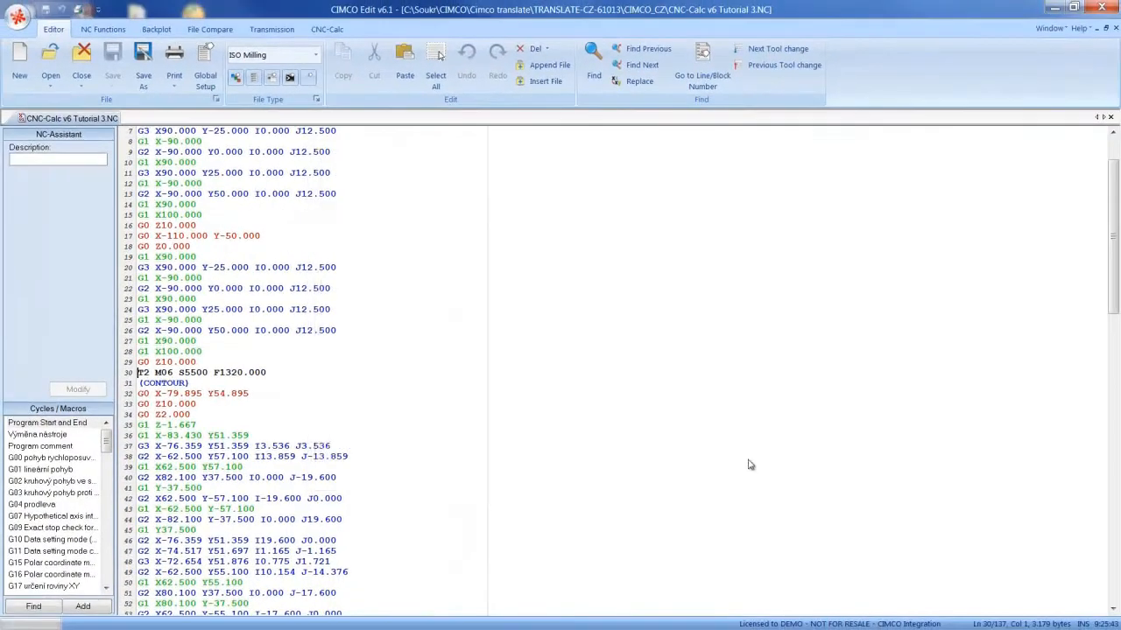
Open the CNC-Calc drawing "CNC- Calc v6 Tutorial 1" from the Drawings folder.
click(330, 30)
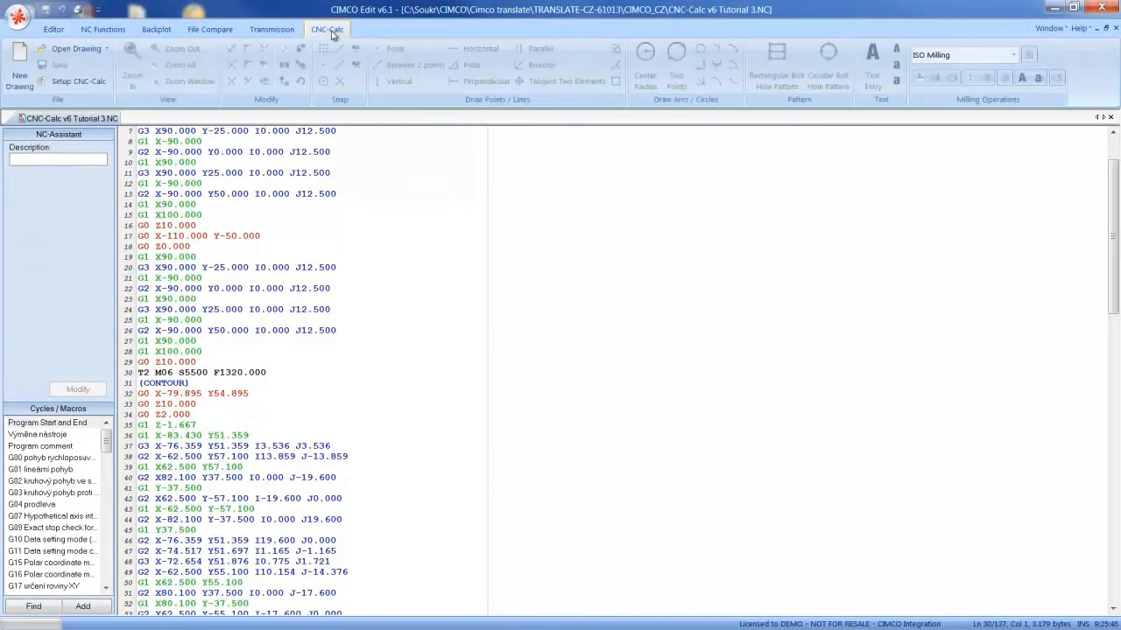
click(79, 50)
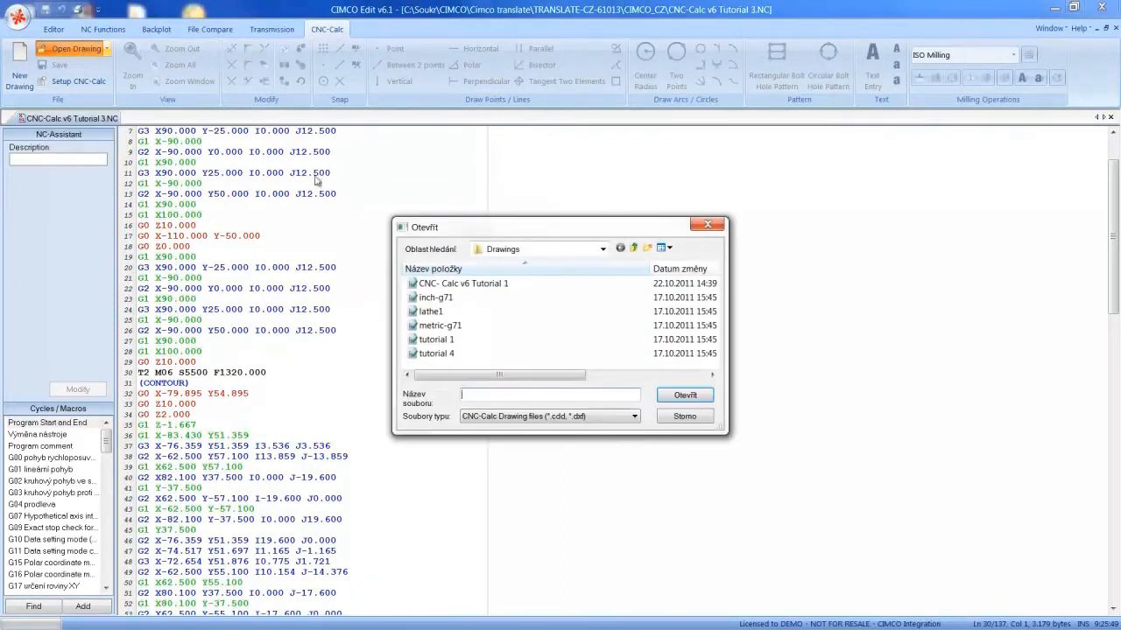
click(447, 285)
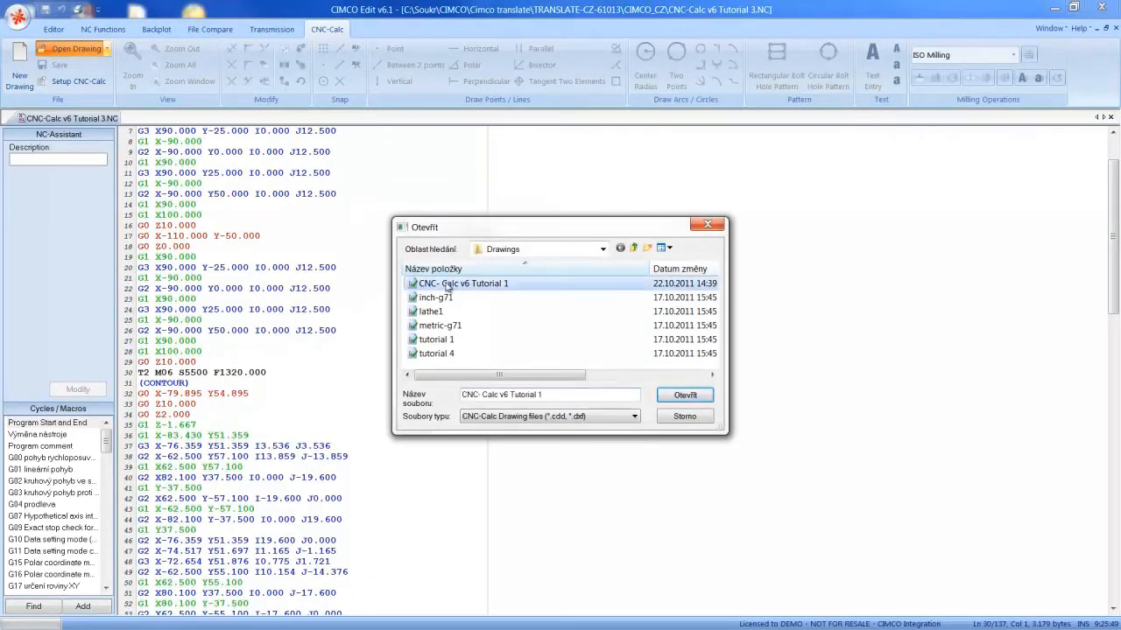
click(684, 396)
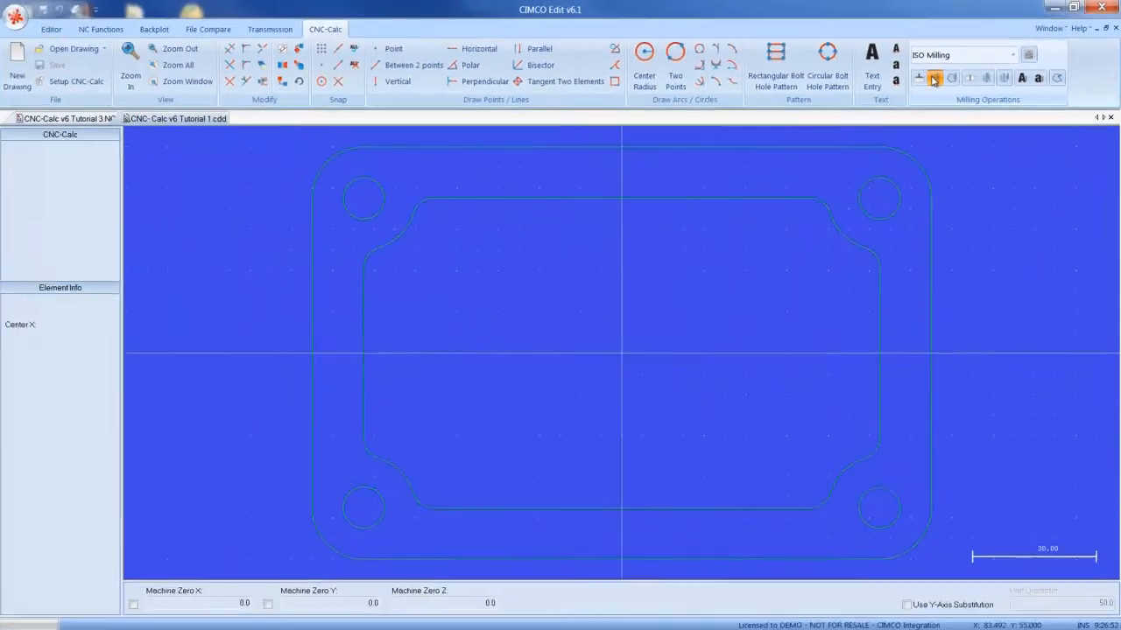
Start a pocket milling operation with the comment POCKET and select the inner contour with notched corners as the pocket boundary.
click(934, 80)
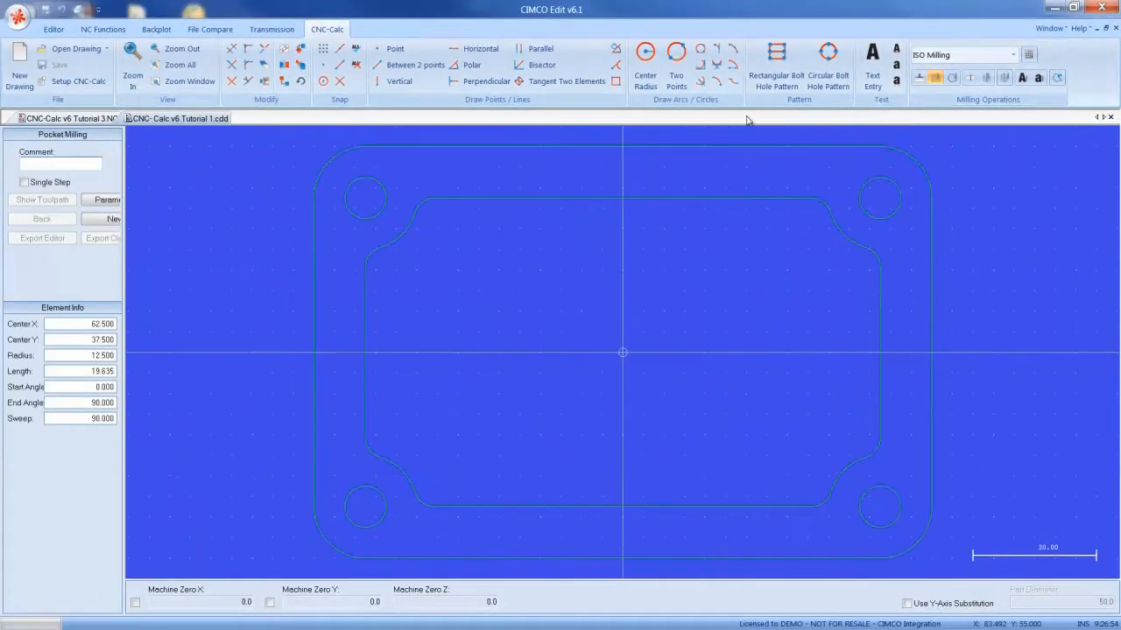
drag(121, 278, 181, 279)
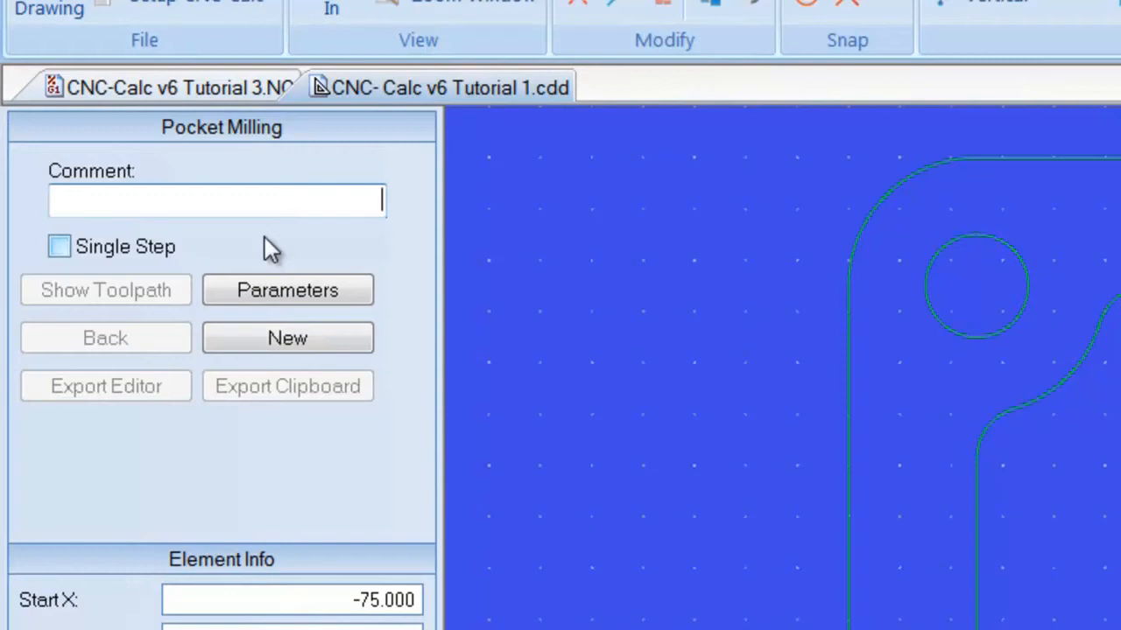
text(FOCKET)
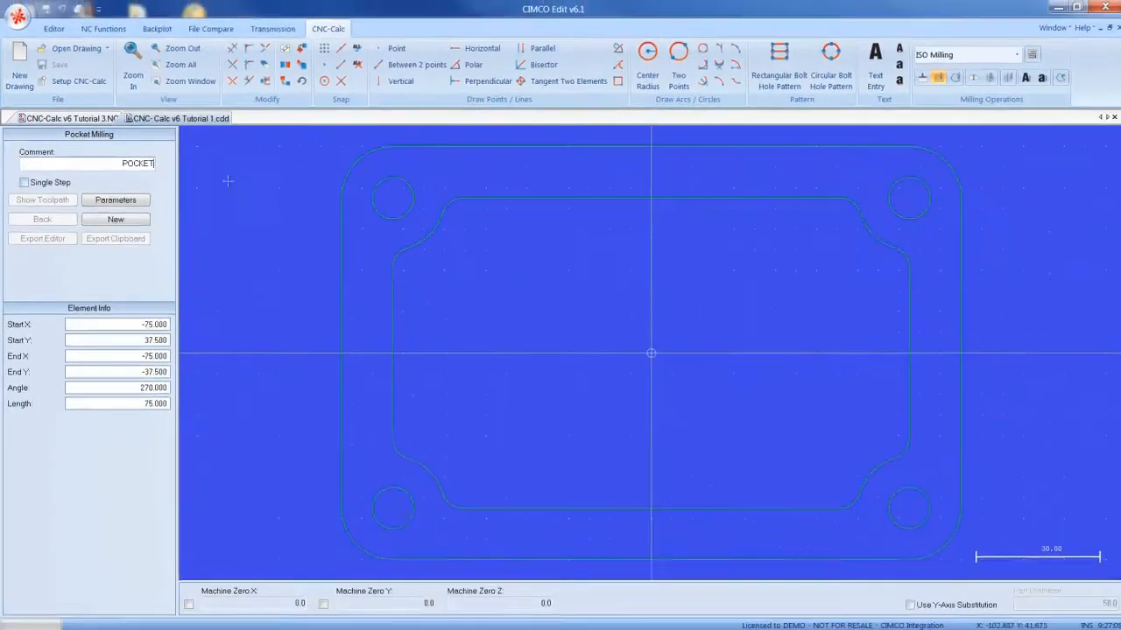
click(413, 243)
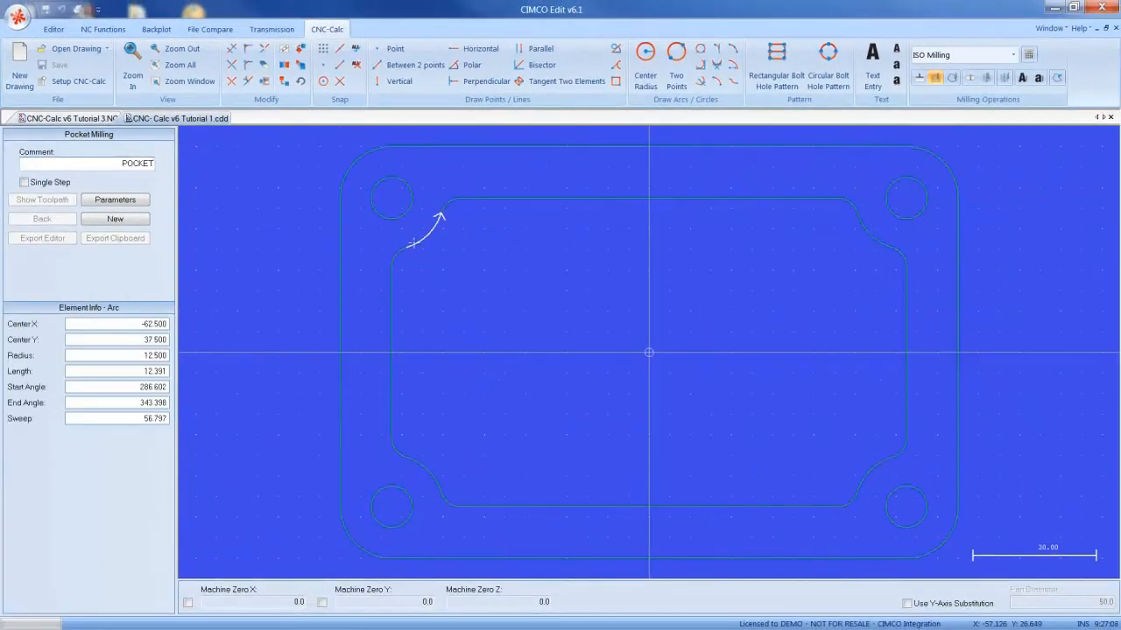
click(412, 244)
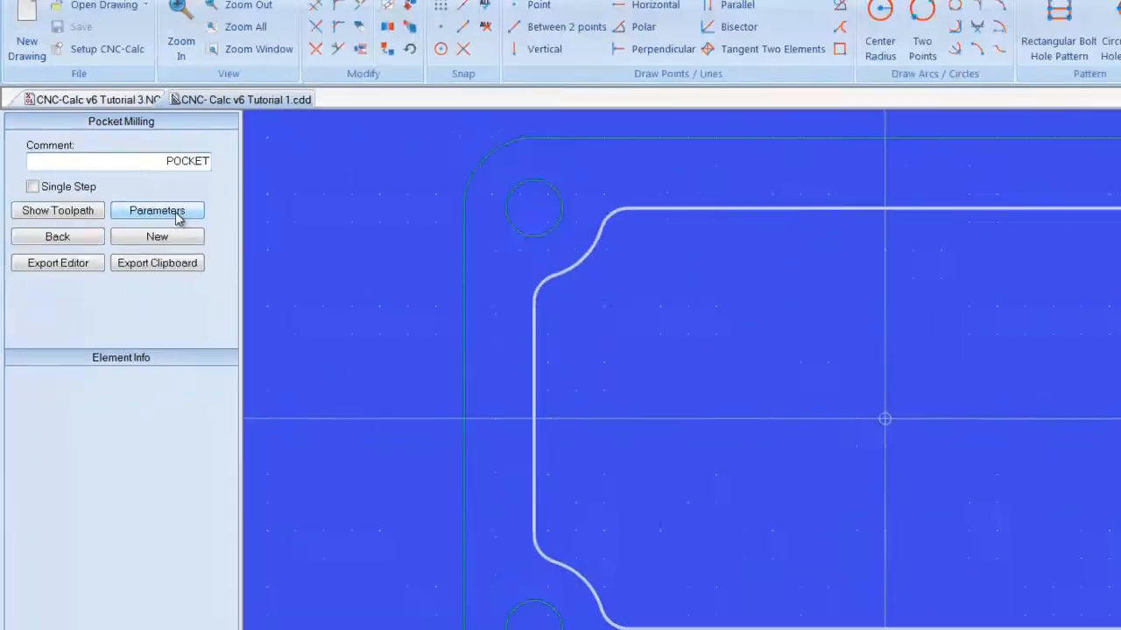
Set the cutter diameter to 10 in the pocket milling parameters.
click(395, 276)
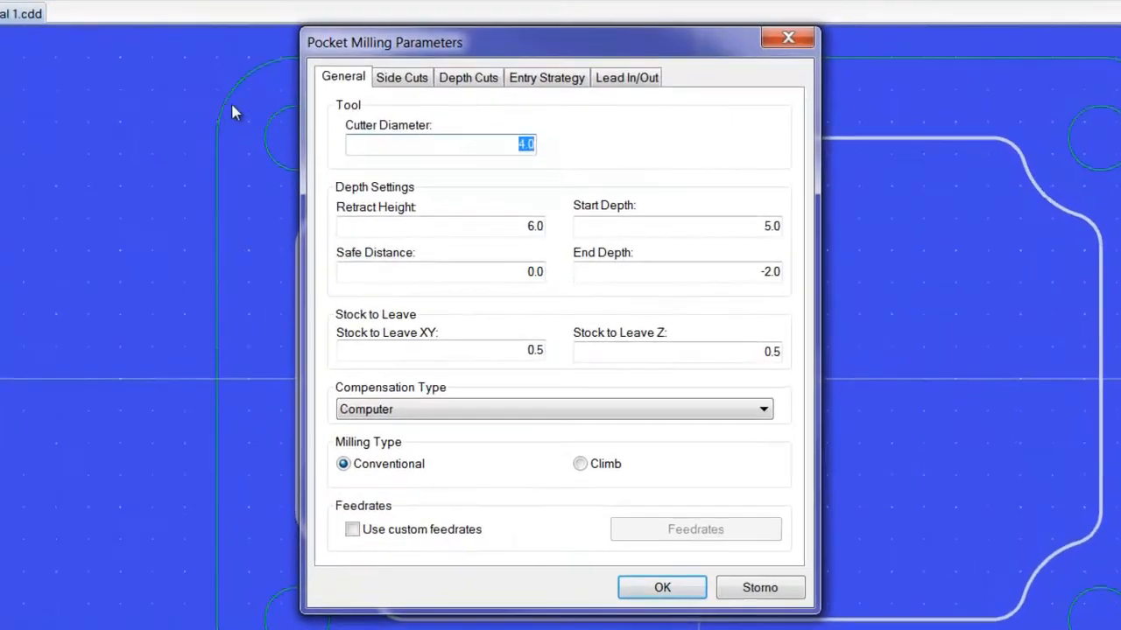
click(352, 86)
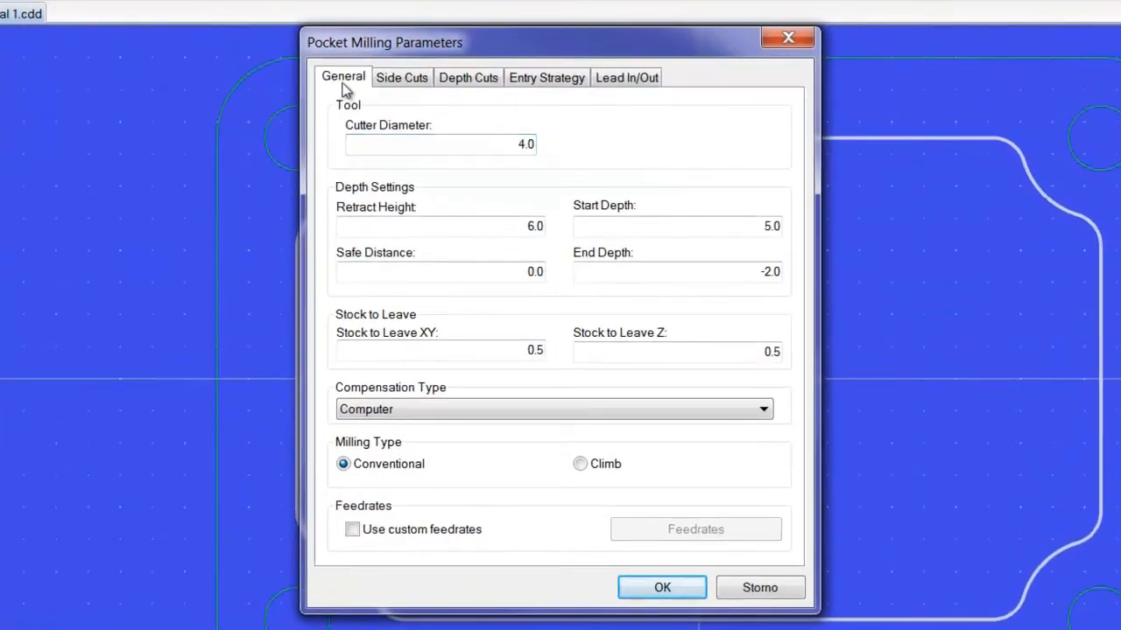
click(494, 143)
double_click(494, 143)
text(1)
text(0)
Set the pocket's retract height to 10, safe distance to 2, start depth to 0 and end depth to -4.
drag(512, 234, 548, 233)
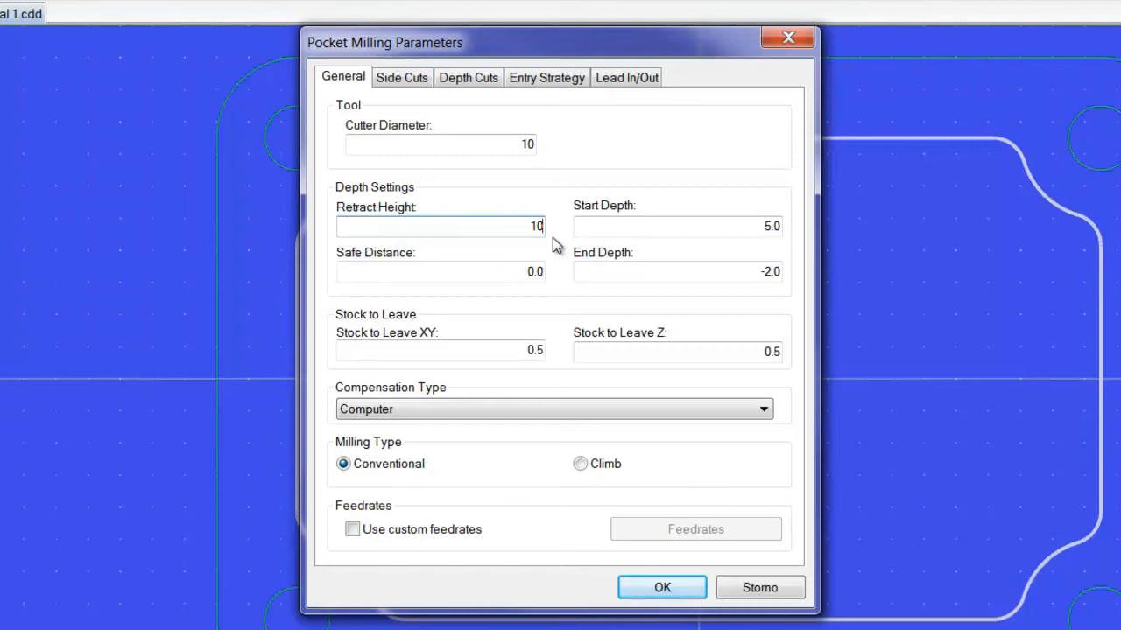
drag(505, 272, 538, 273)
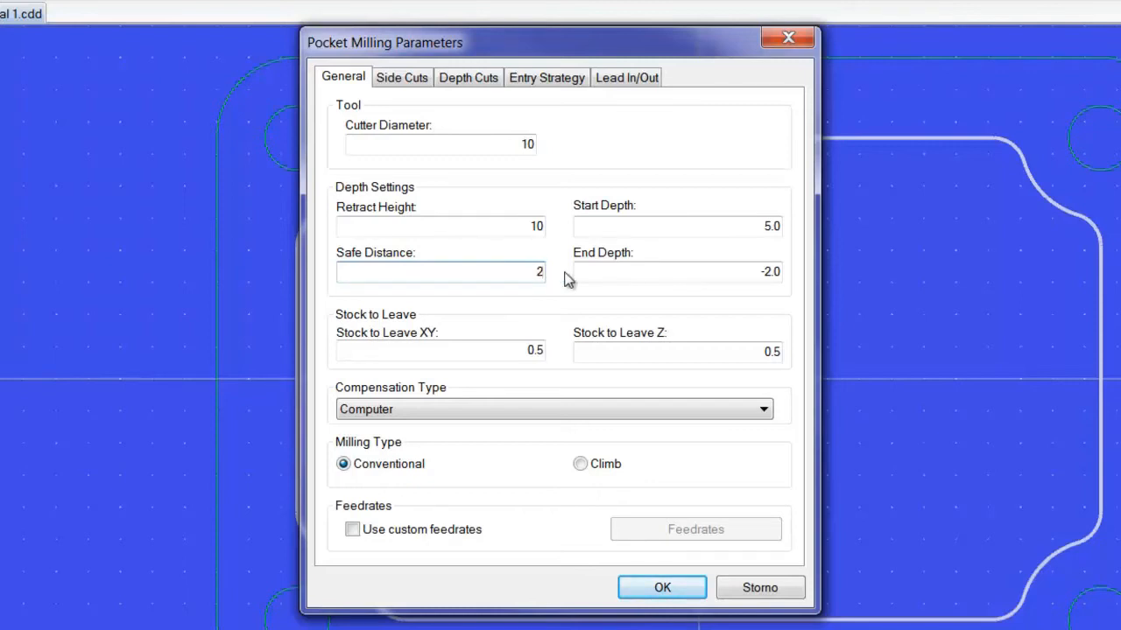
click(743, 228)
drag(762, 228, 788, 227)
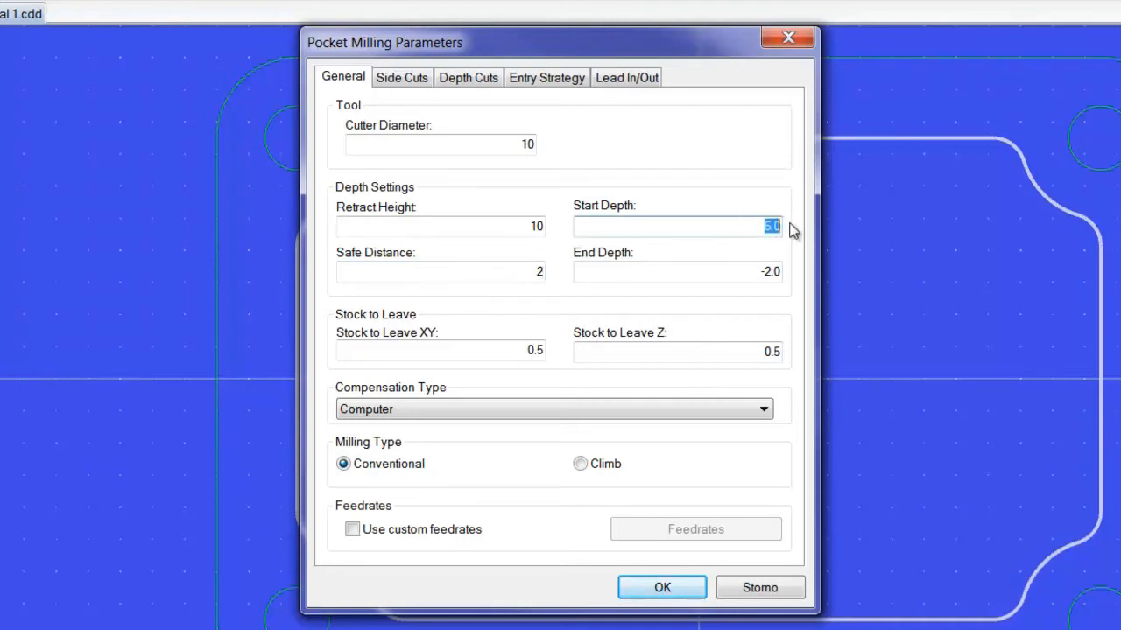
text(0)
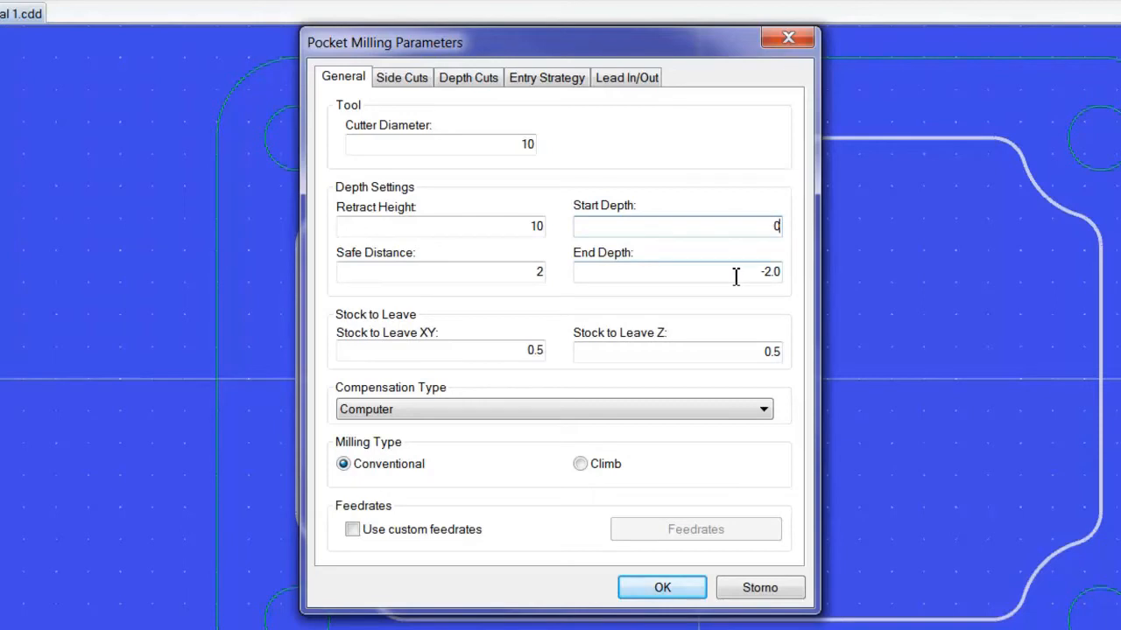
drag(736, 275, 784, 280)
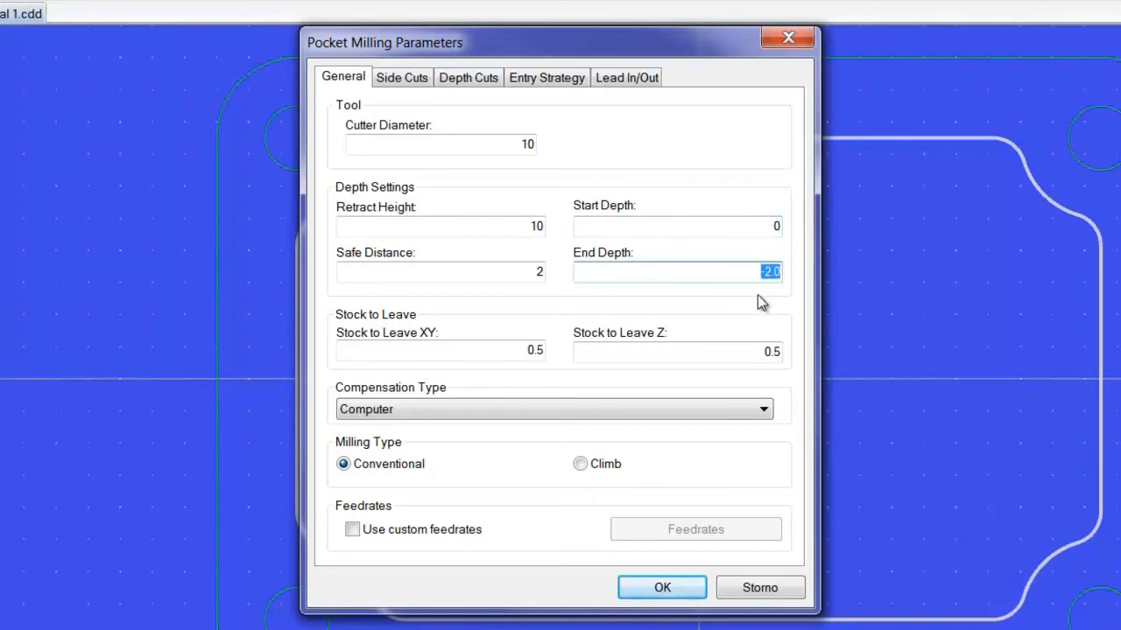
text(-4)
Set the stock to leave to 0 in both XY and Z.
click(495, 352)
drag(525, 350, 550, 349)
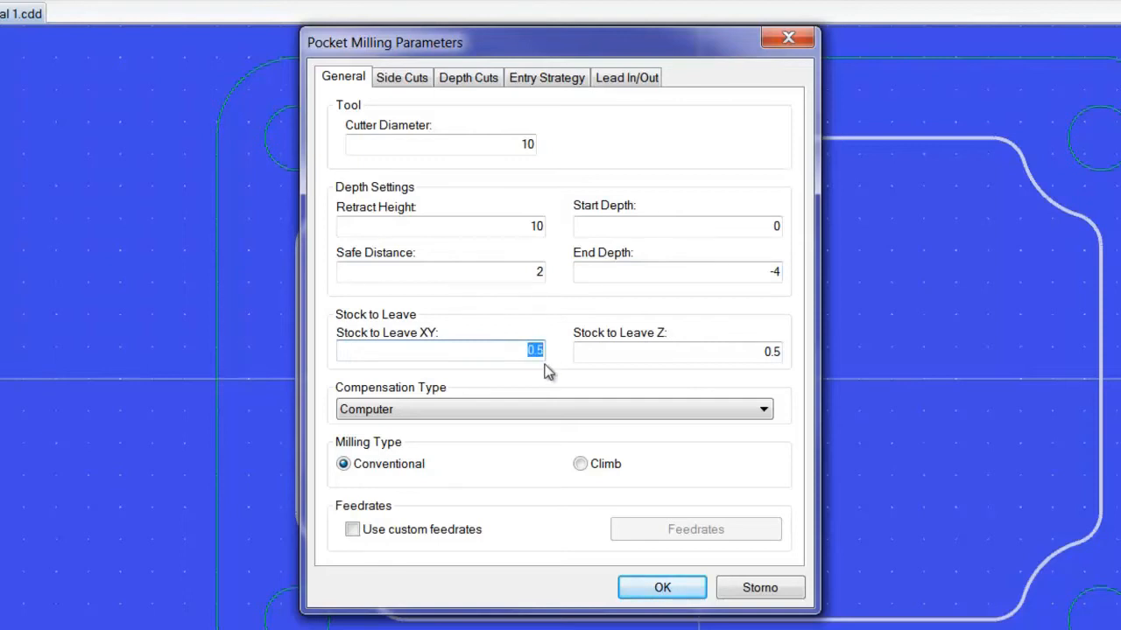
text(0)
drag(715, 354, 792, 359)
text(0)
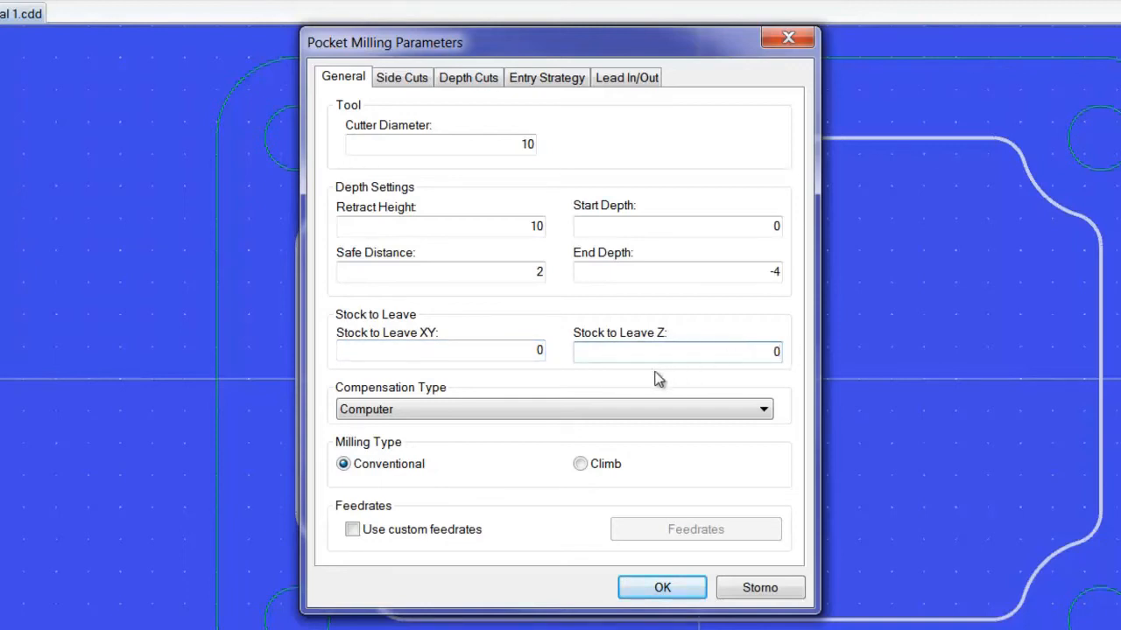
Choose Computer as the compensation type and Climb as the milling type.
click(749, 409)
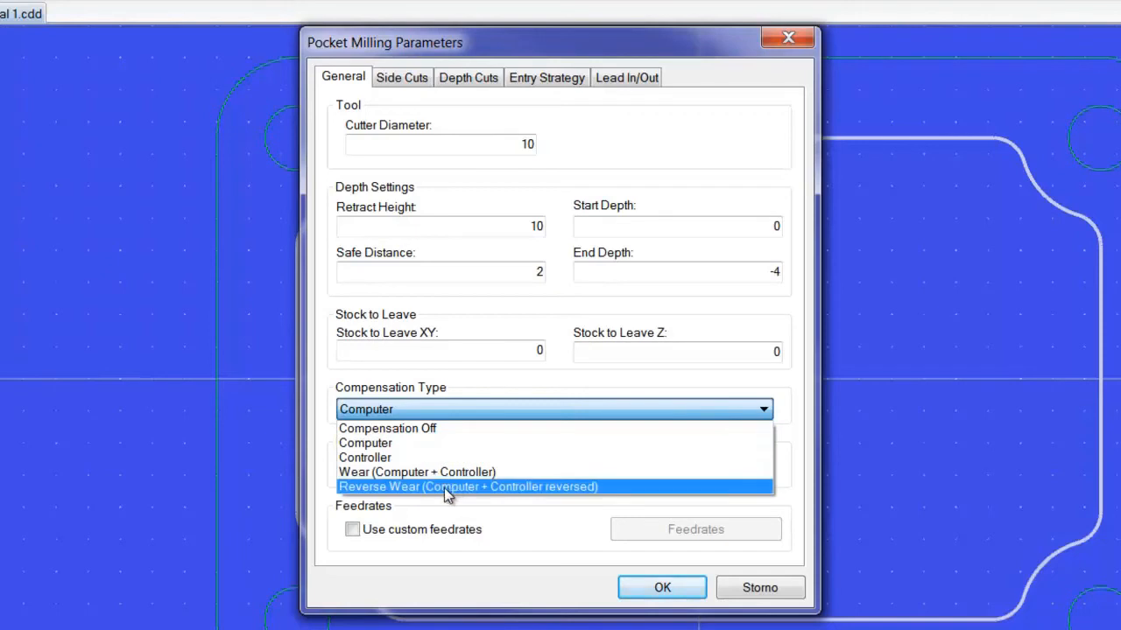
click(421, 444)
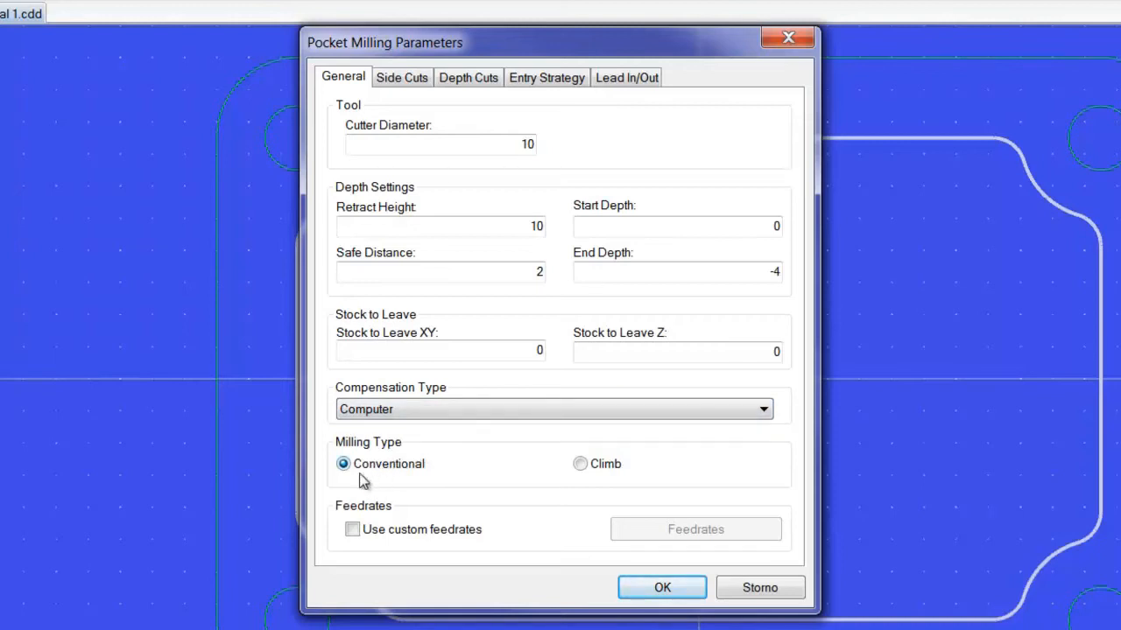
click(581, 466)
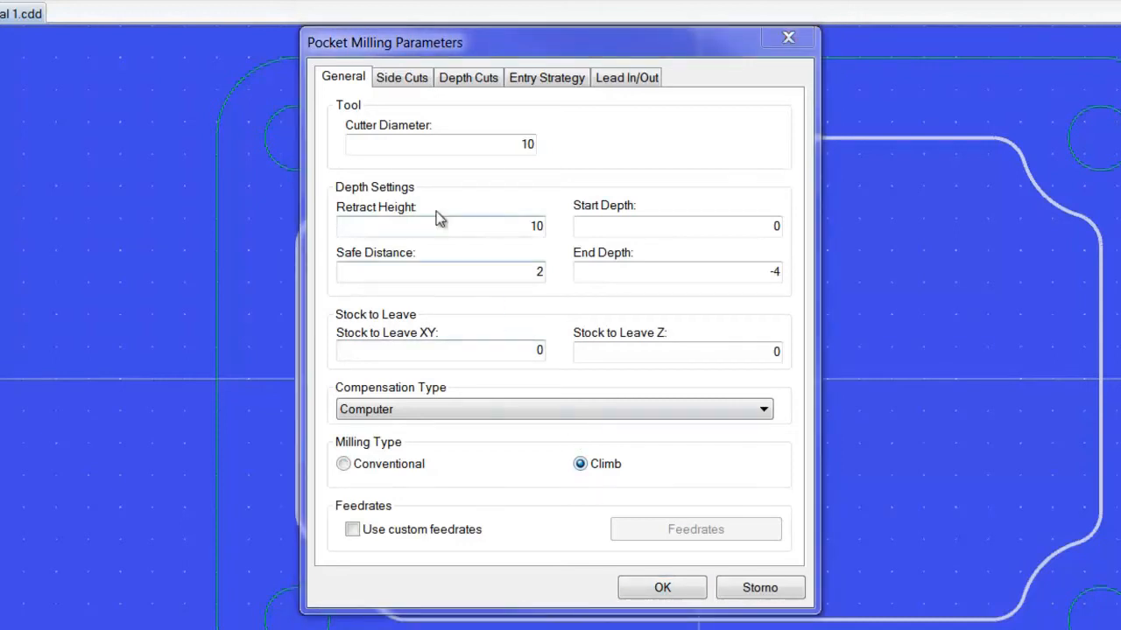
Configure the side cuts with a max roughing spacing of 3 and 1 finish cut at 0,1 spacing.
click(403, 79)
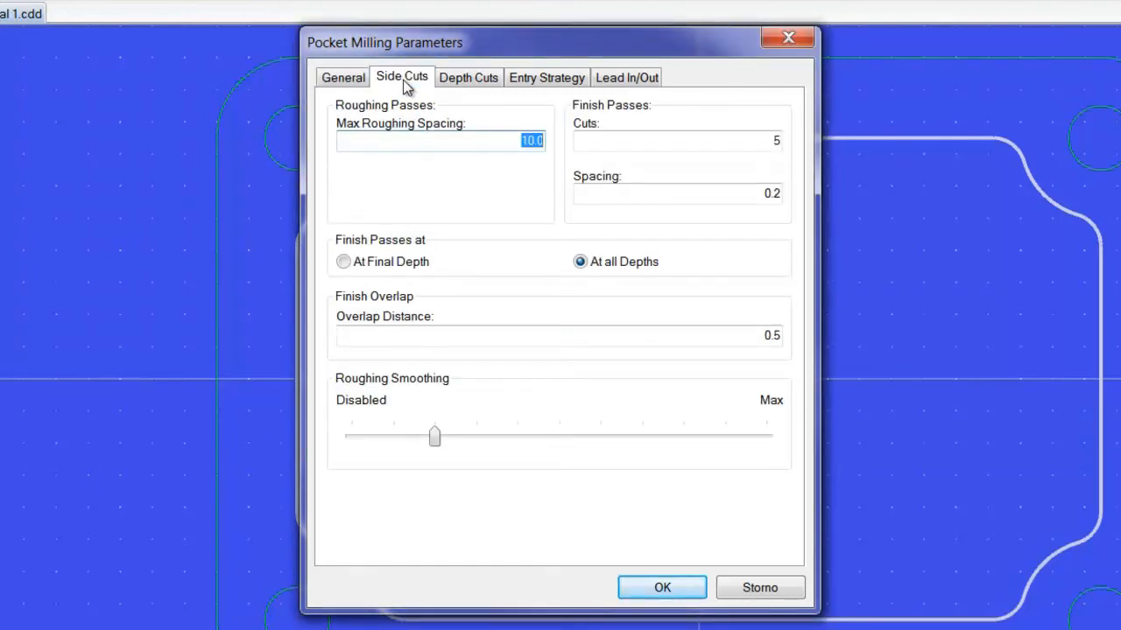
drag(507, 140, 555, 141)
drag(756, 143, 780, 143)
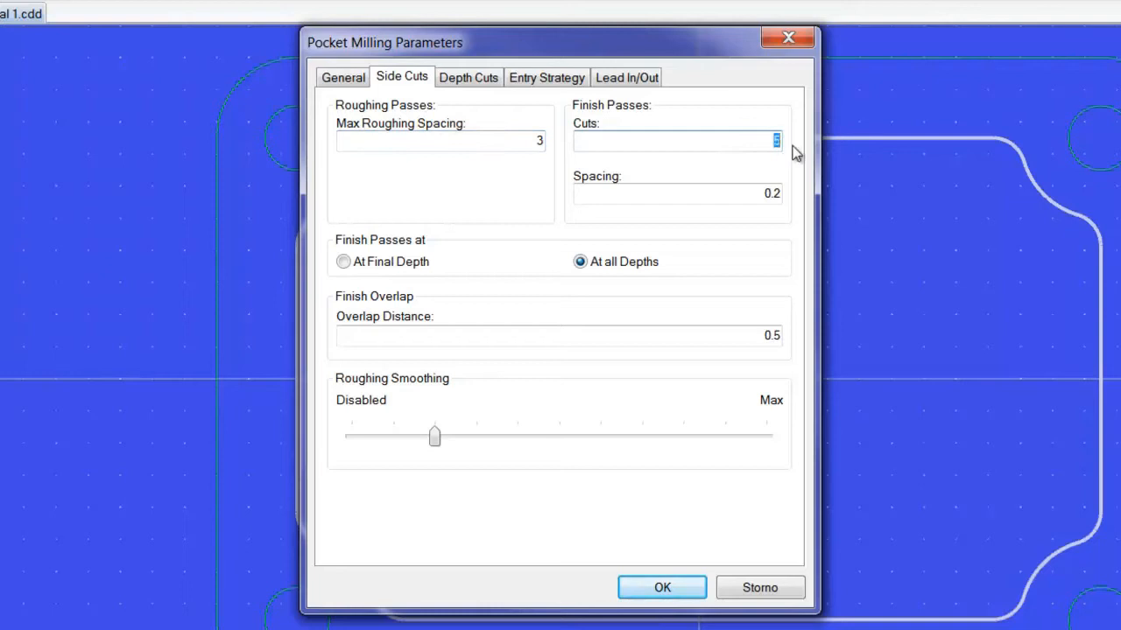
text(1)
drag(755, 196, 791, 194)
text(0,1)
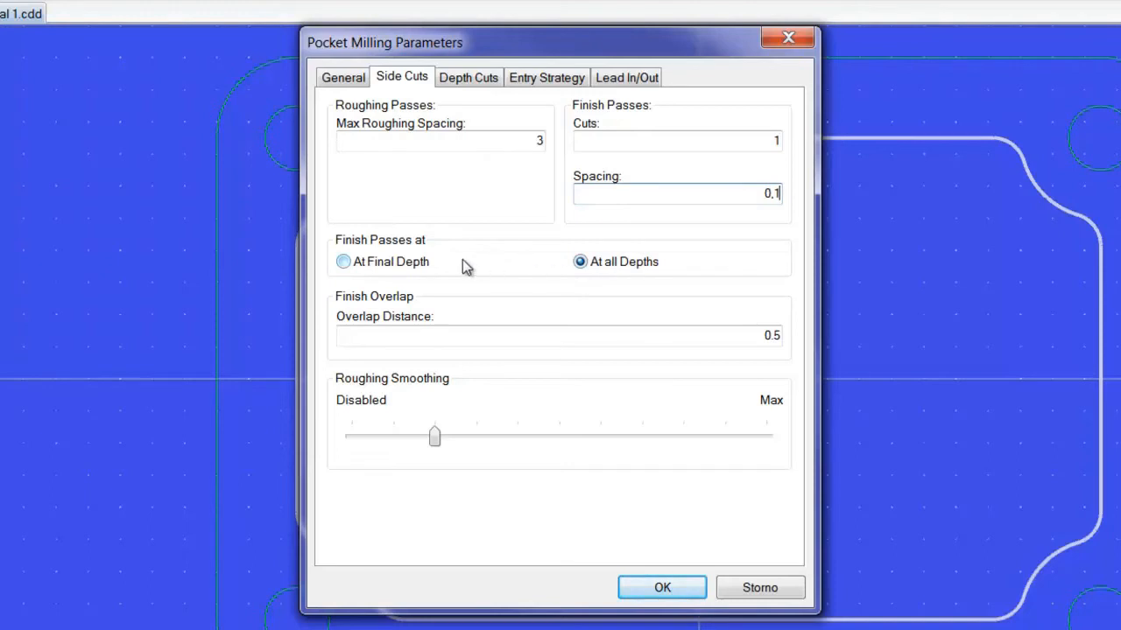
Have the side finish passes made at final depth, with a finish overlap distance of 1.
click(367, 270)
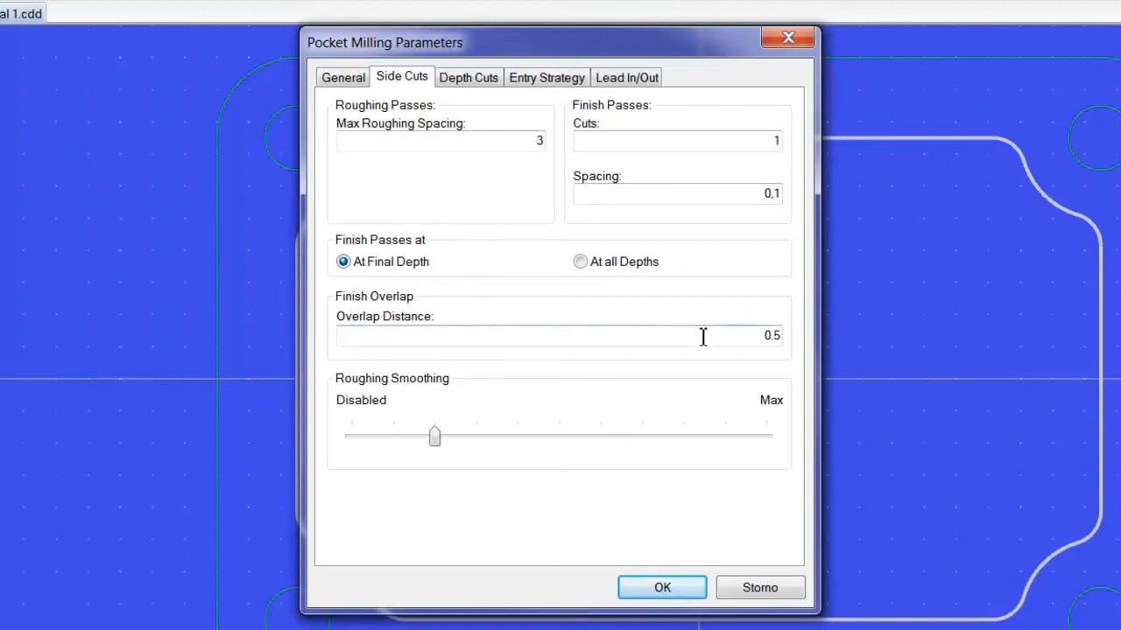
drag(714, 337, 788, 335)
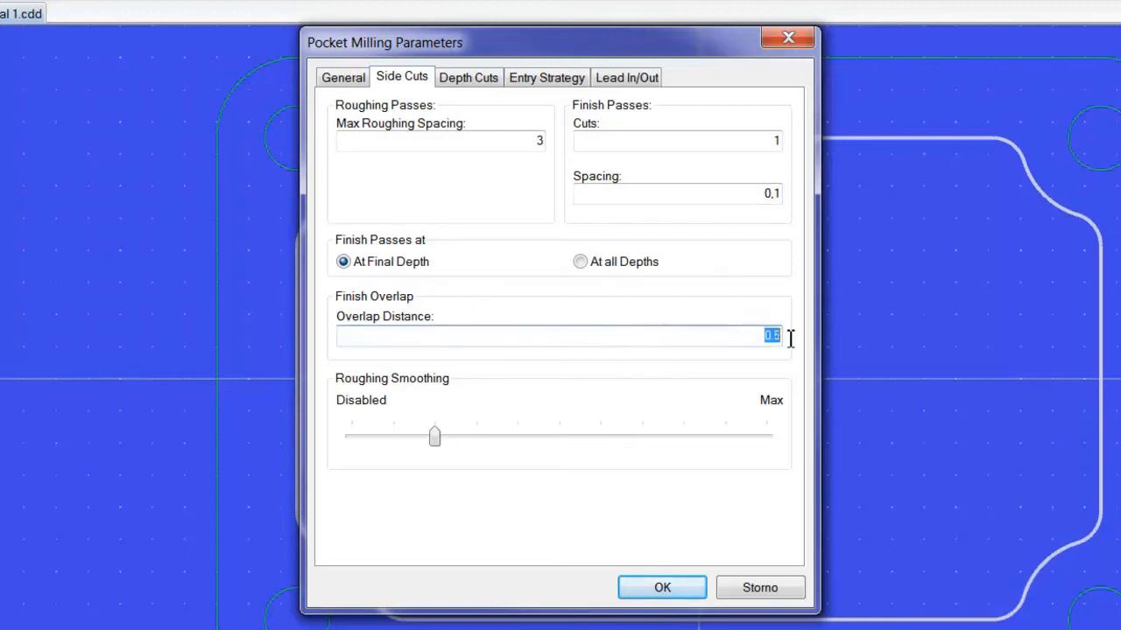
text(1)
Set the roughing smoothing to the midpoint between Disabled and Max.
drag(435, 444, 622, 464)
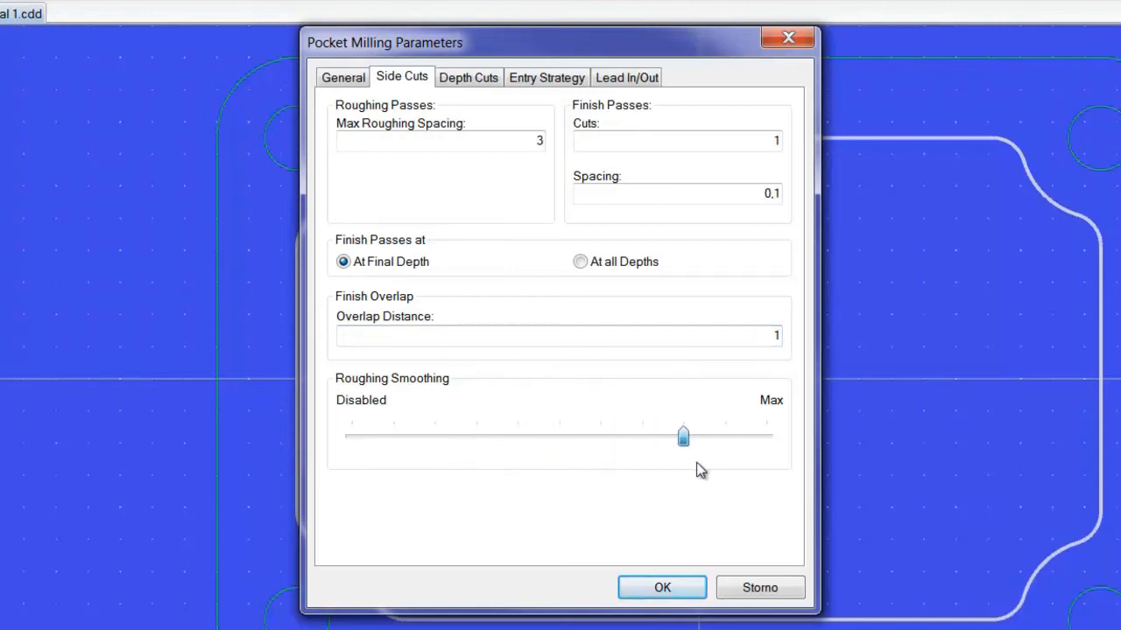
drag(693, 461, 636, 465)
drag(526, 465, 549, 475)
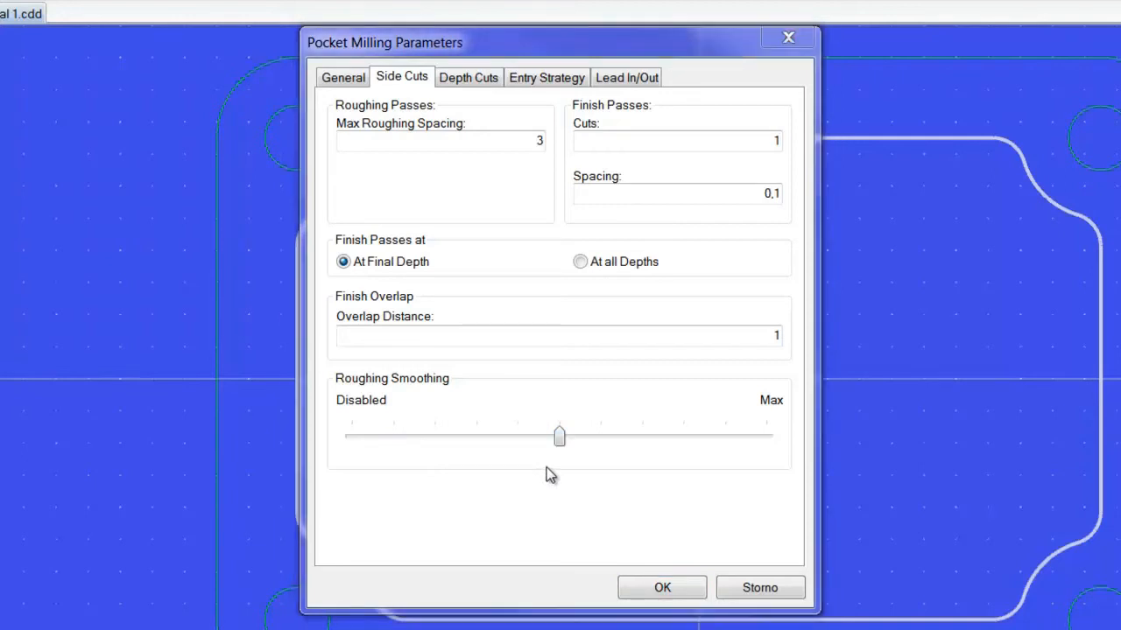
Enable depth cuts with max roughing steps of 2 and use even depth cuts.
click(467, 78)
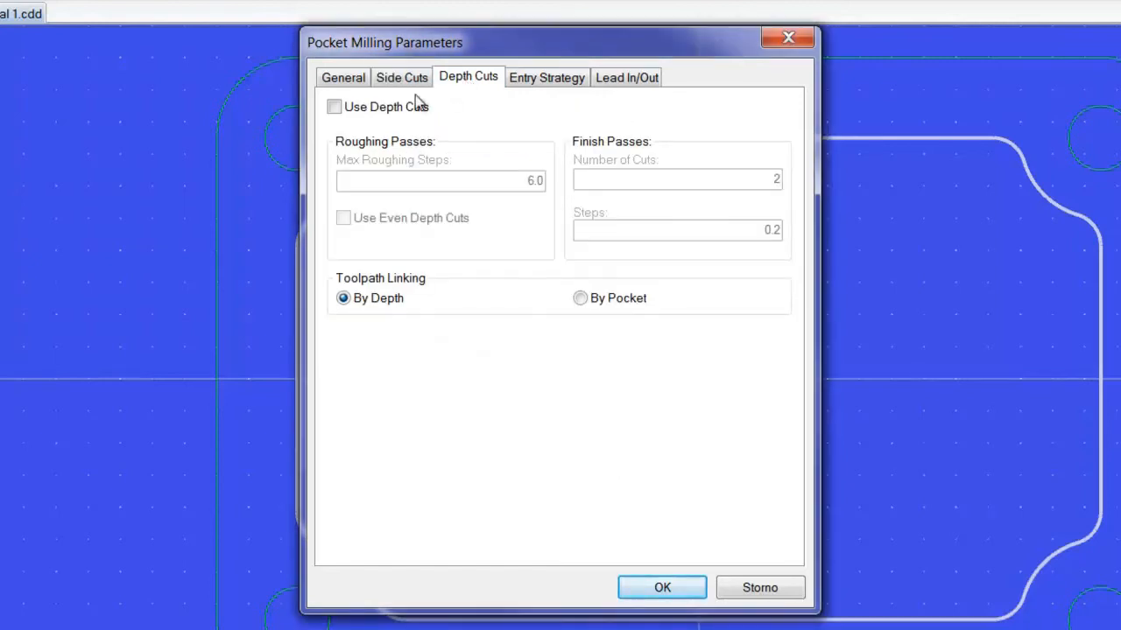
click(334, 109)
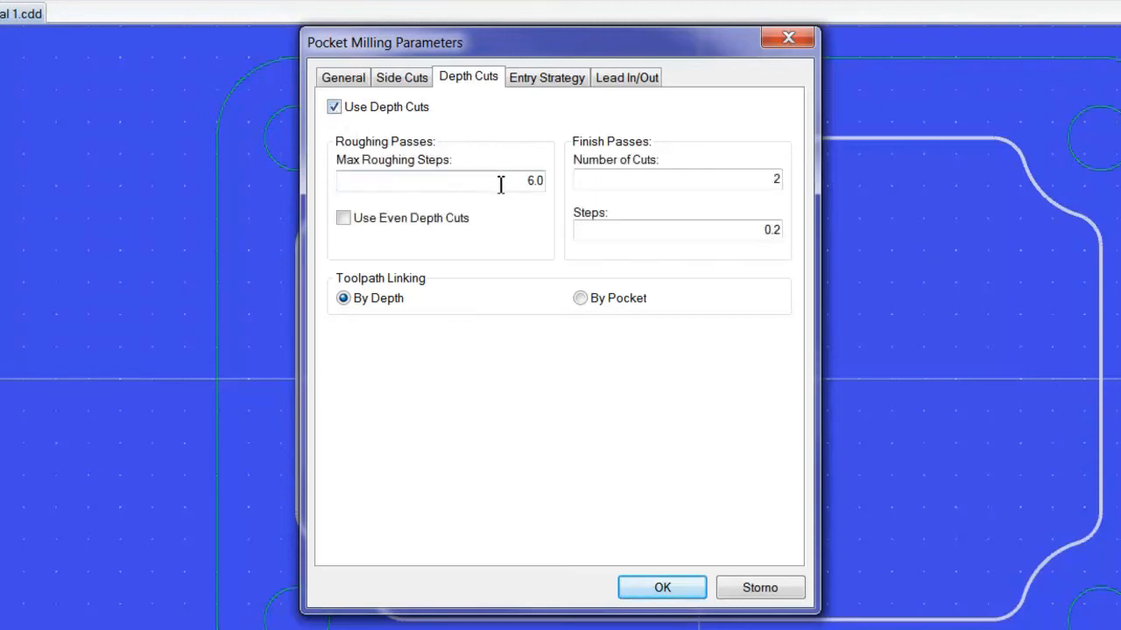
drag(505, 182, 555, 185)
text(2)
click(344, 220)
Configure the depth finish passes as 1 cut with a step of 0,1, and link the toolpath by pocket.
drag(756, 180, 800, 181)
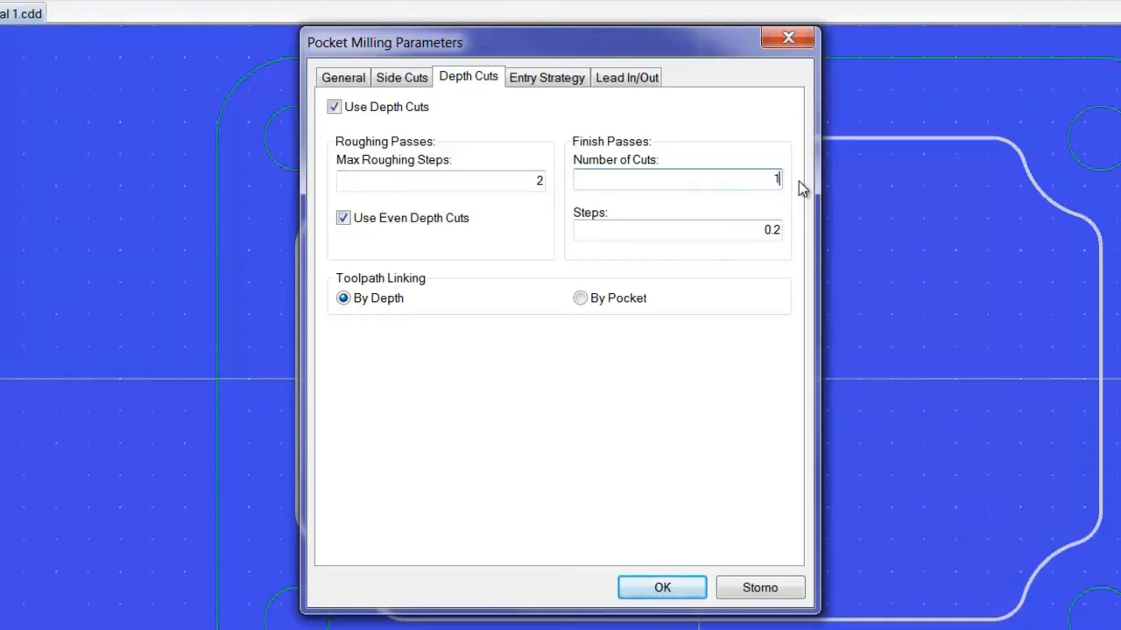
text(1)
click(740, 230)
drag(755, 231, 794, 237)
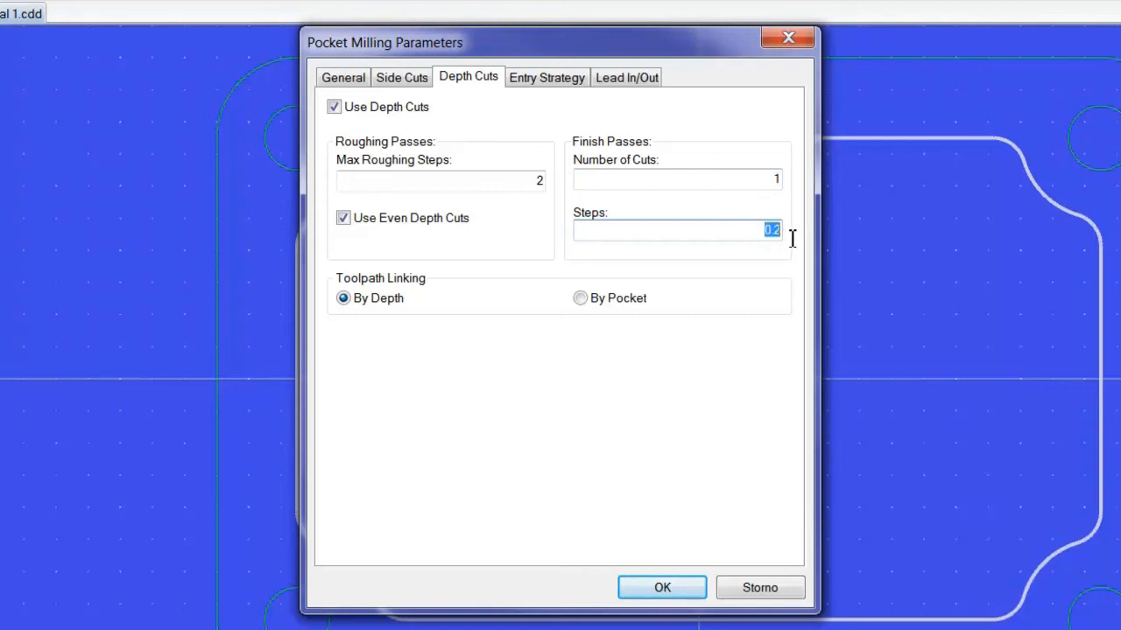
text(0,1)
click(579, 298)
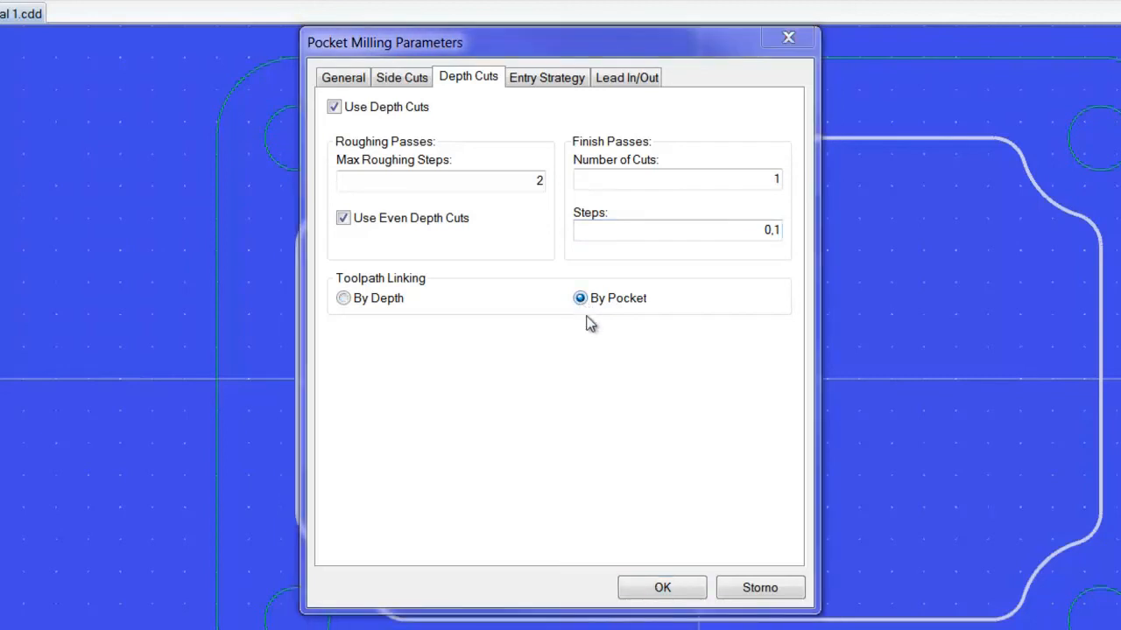
Configure the helix entry with angle 5, helix diameter 3, ramp clearance 2 and minimum helix diameter 0,2.
click(536, 78)
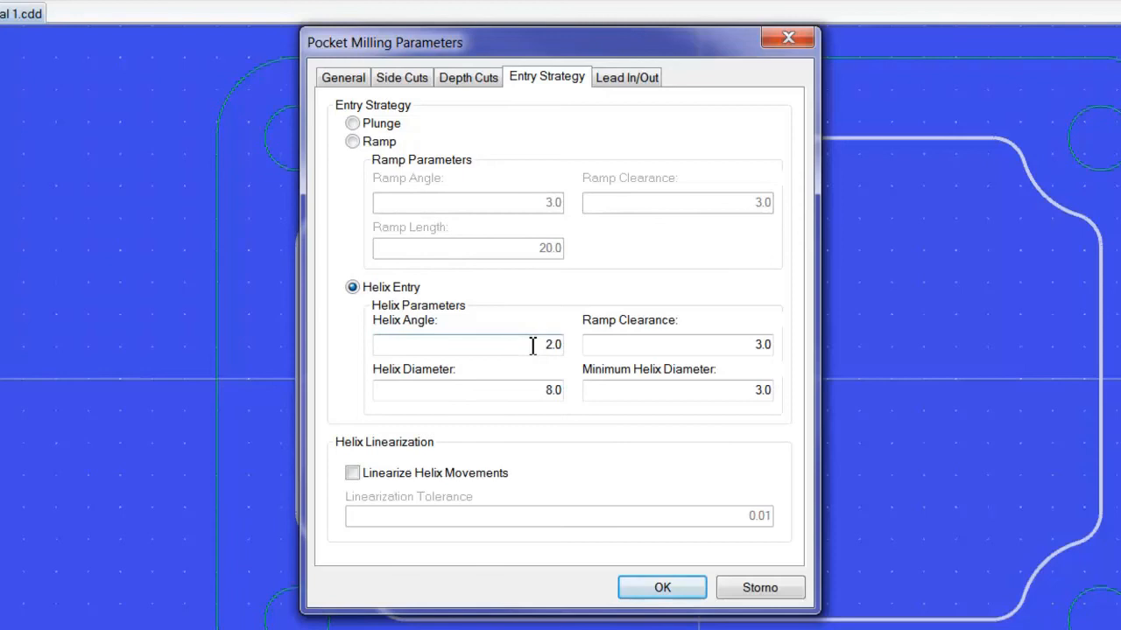
drag(532, 345, 572, 349)
drag(530, 390, 574, 399)
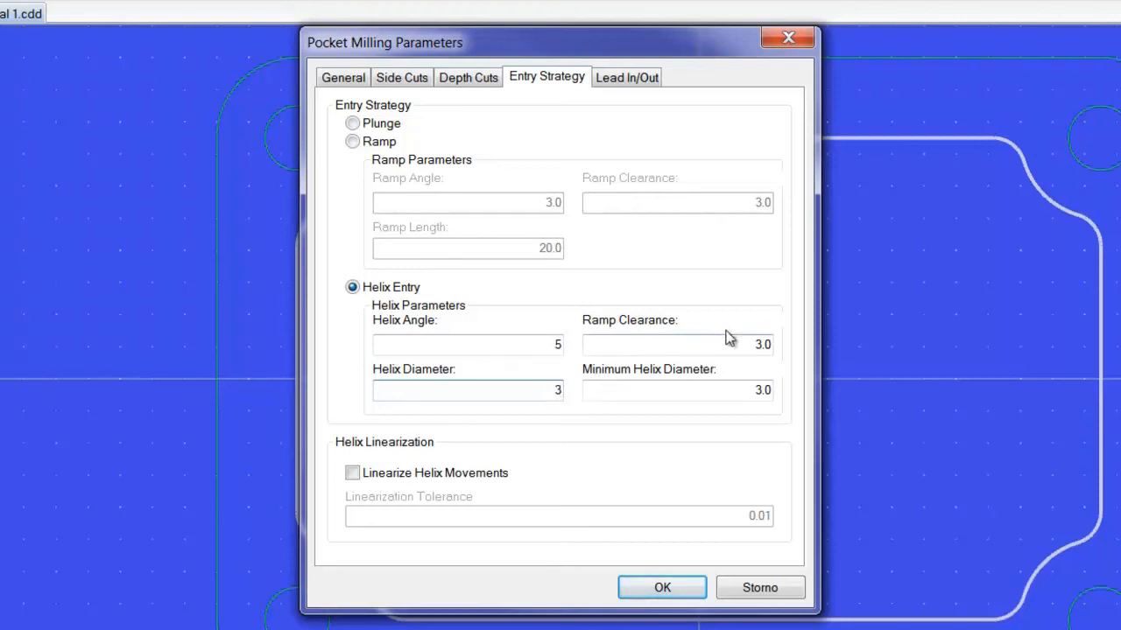
drag(738, 346, 779, 349)
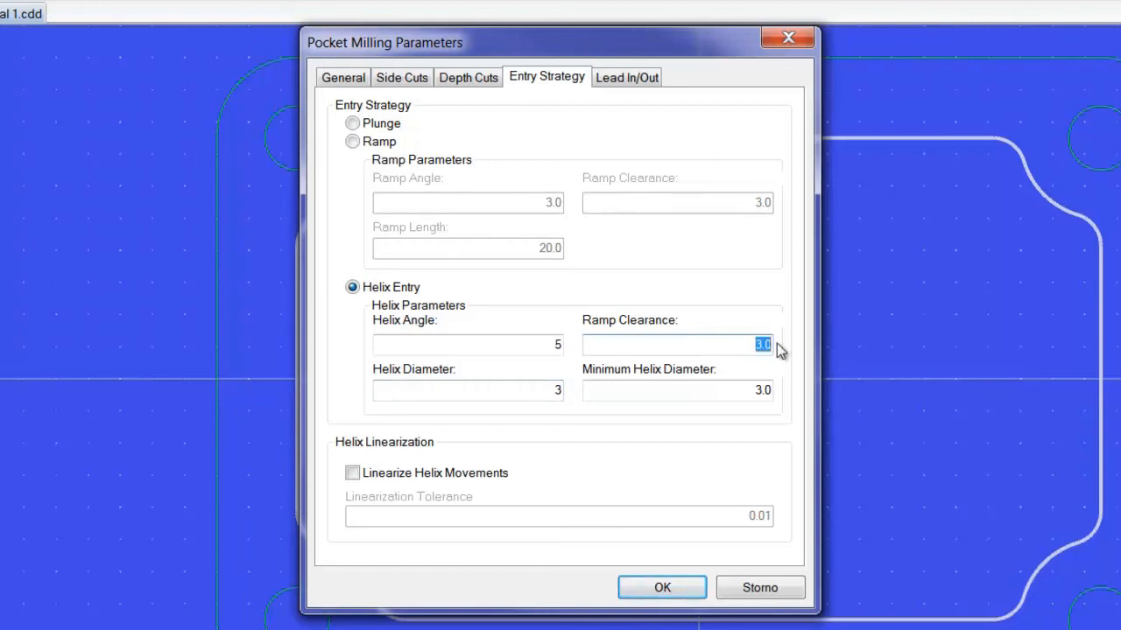
text(2)
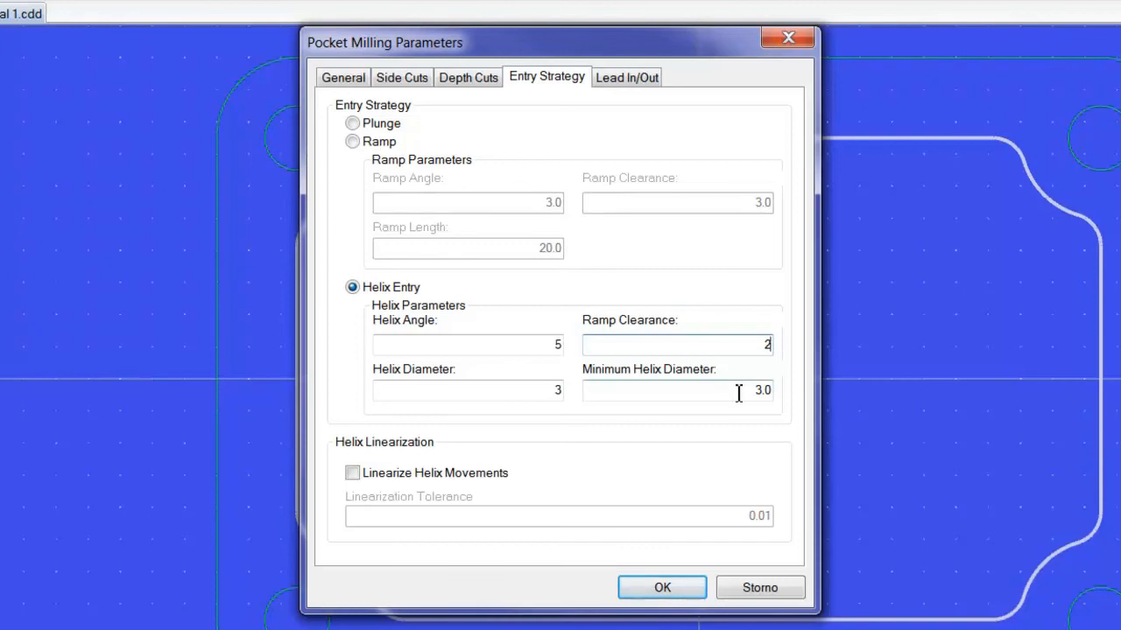
drag(738, 393, 785, 396)
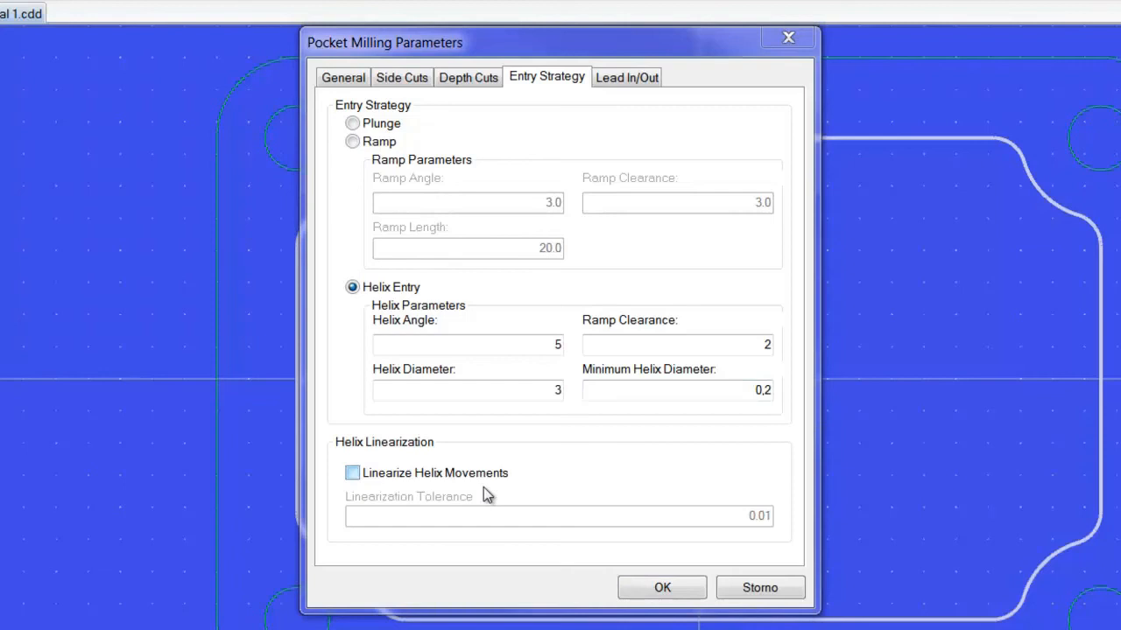
Enable the lead in/out parameters and set the lead-in line length to 5.
click(621, 77)
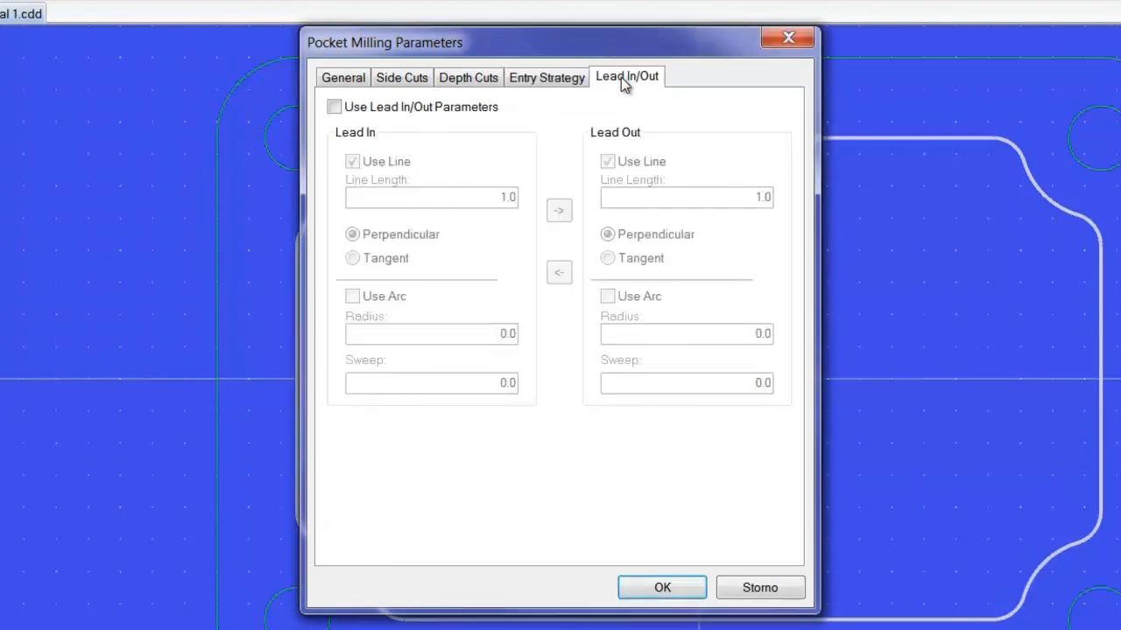
click(335, 108)
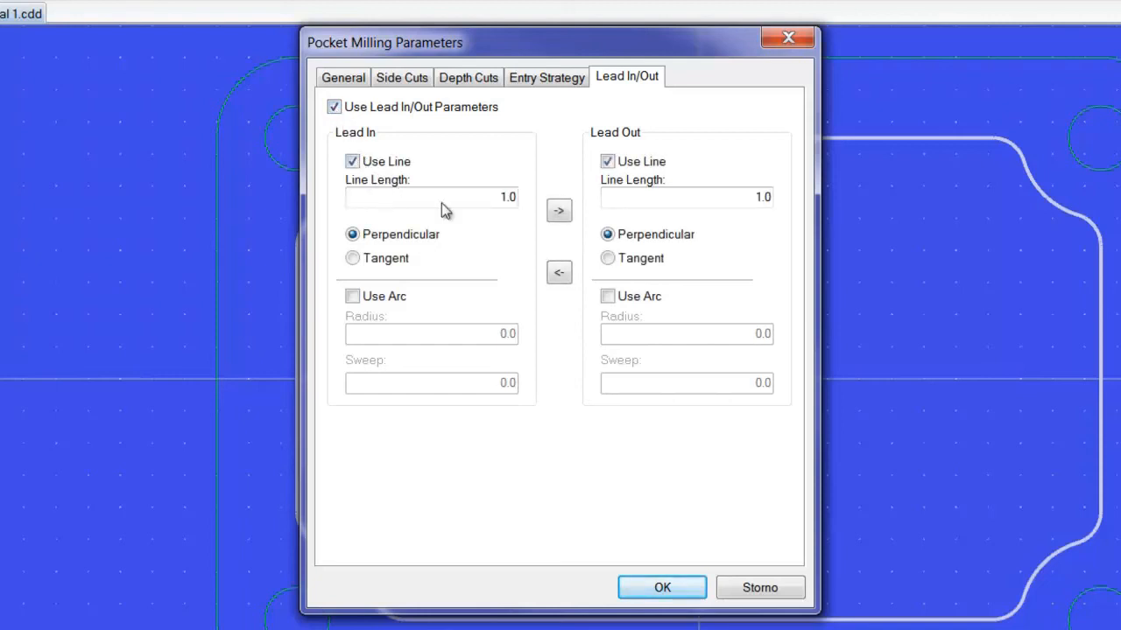
drag(493, 196, 551, 194)
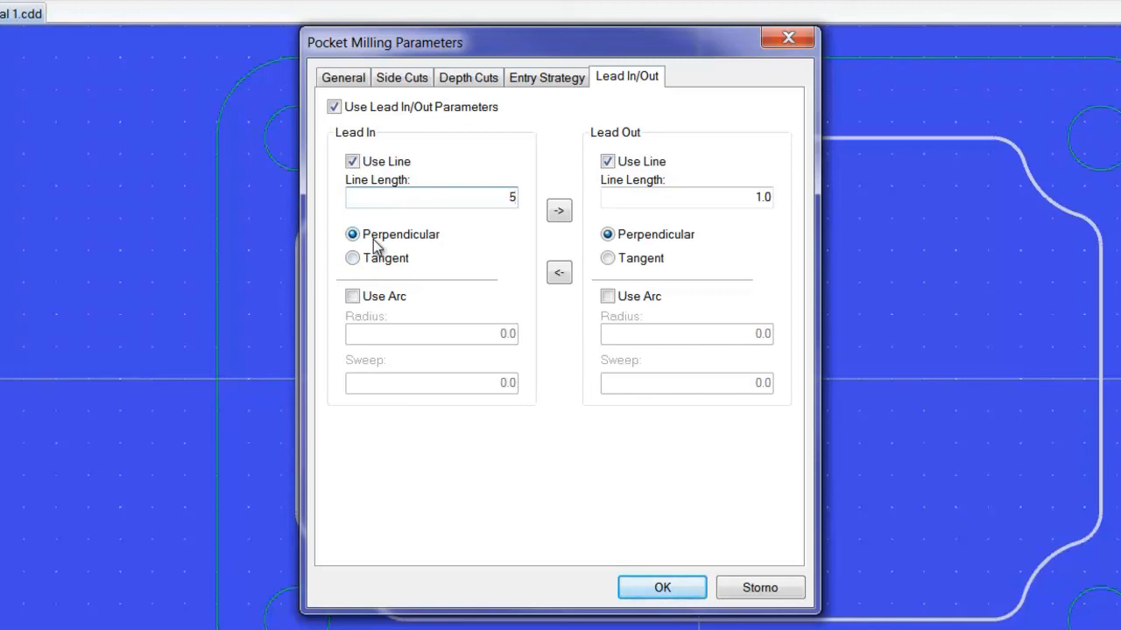
Add an arc to the lead-in with a radius of 5 and a sweep of 90.
click(351, 297)
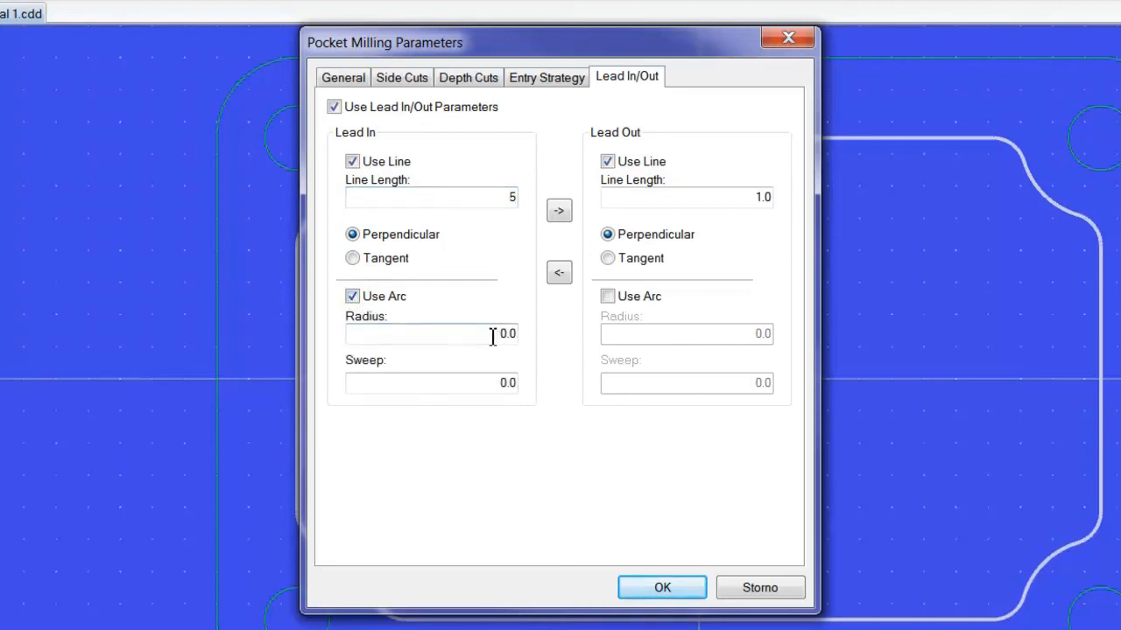
drag(488, 333, 527, 337)
text(5)
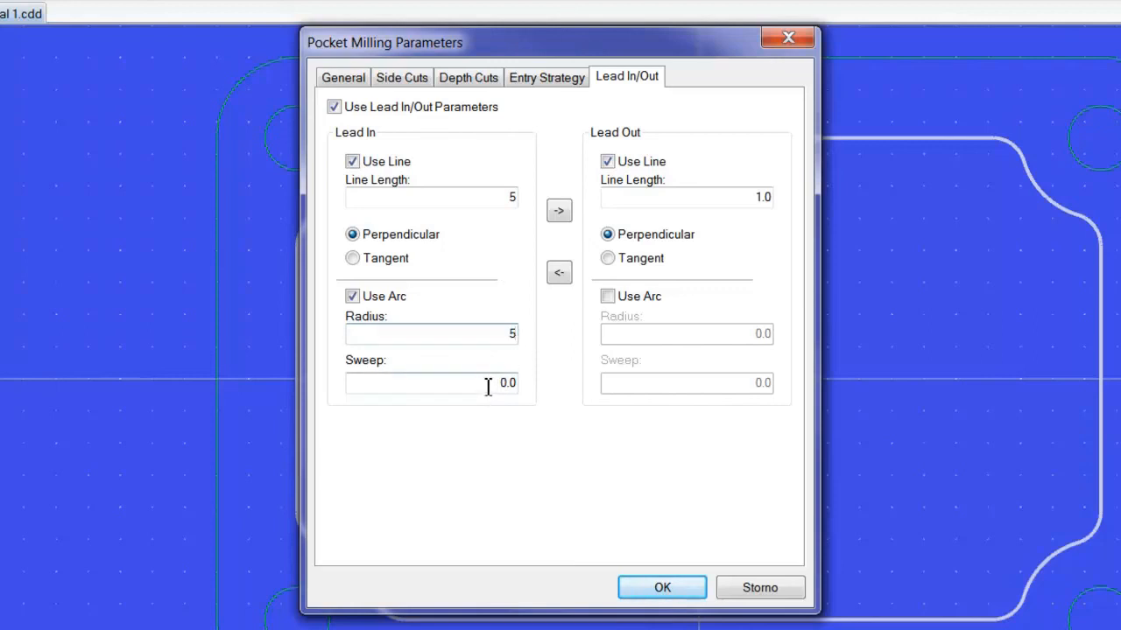
drag(488, 385, 550, 385)
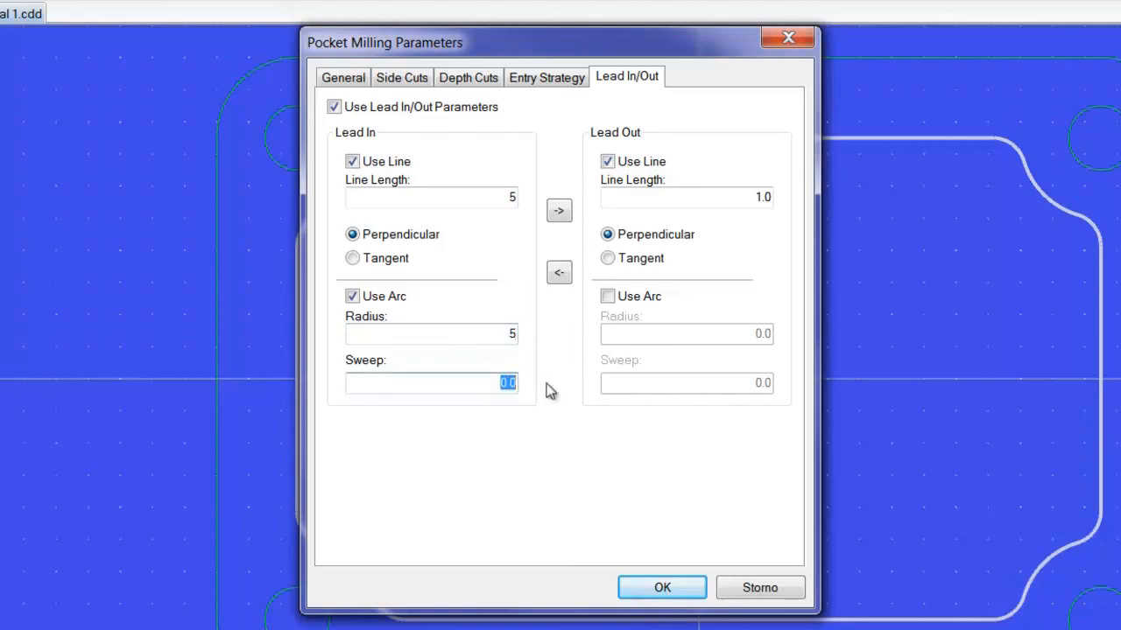
text(90)
Copy the lead-in settings to the lead-out, then accept the parameters and display the pocket toolpath.
click(559, 213)
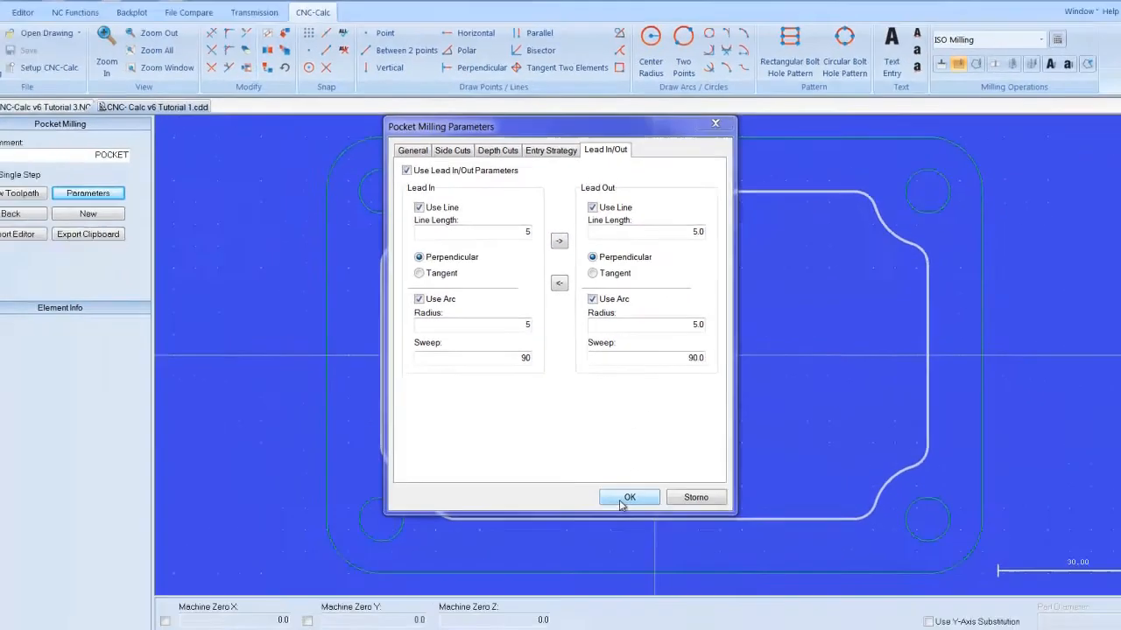
click(649, 595)
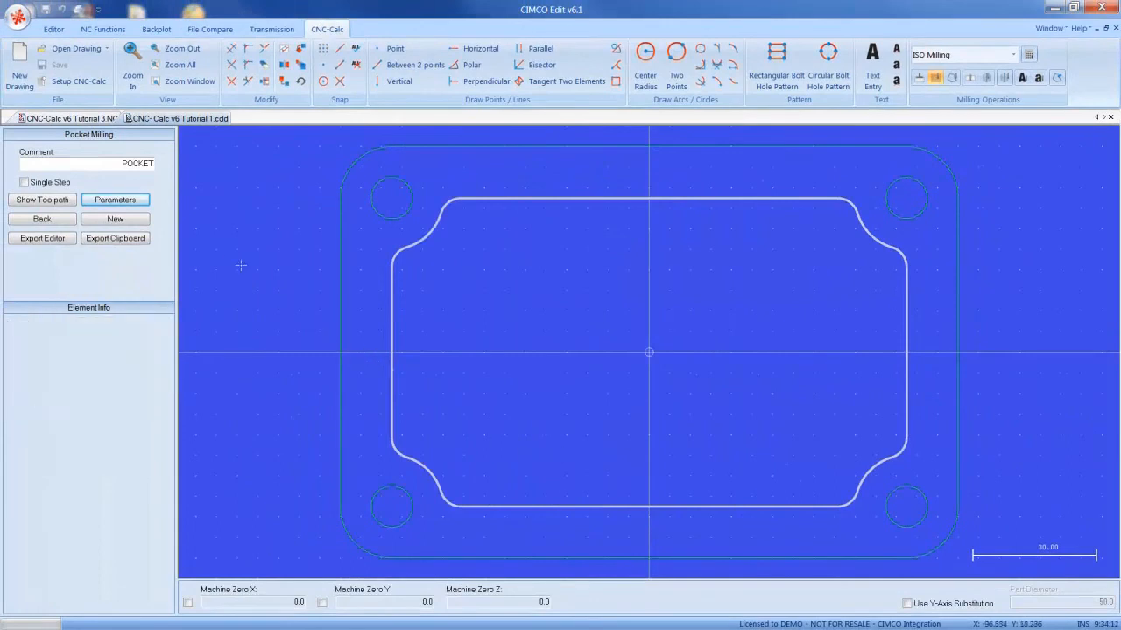
click(46, 201)
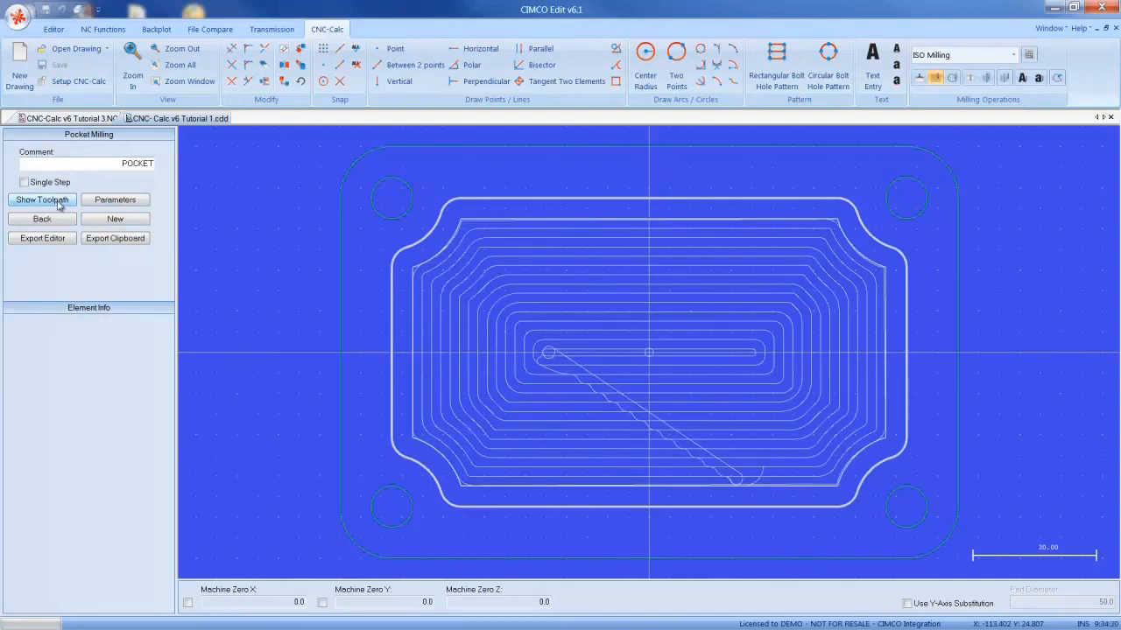
Export the pocket toolpath to the clipboard and paste it at the end of the CNC-Calc v6 Tutorial 3.NC program.
click(116, 243)
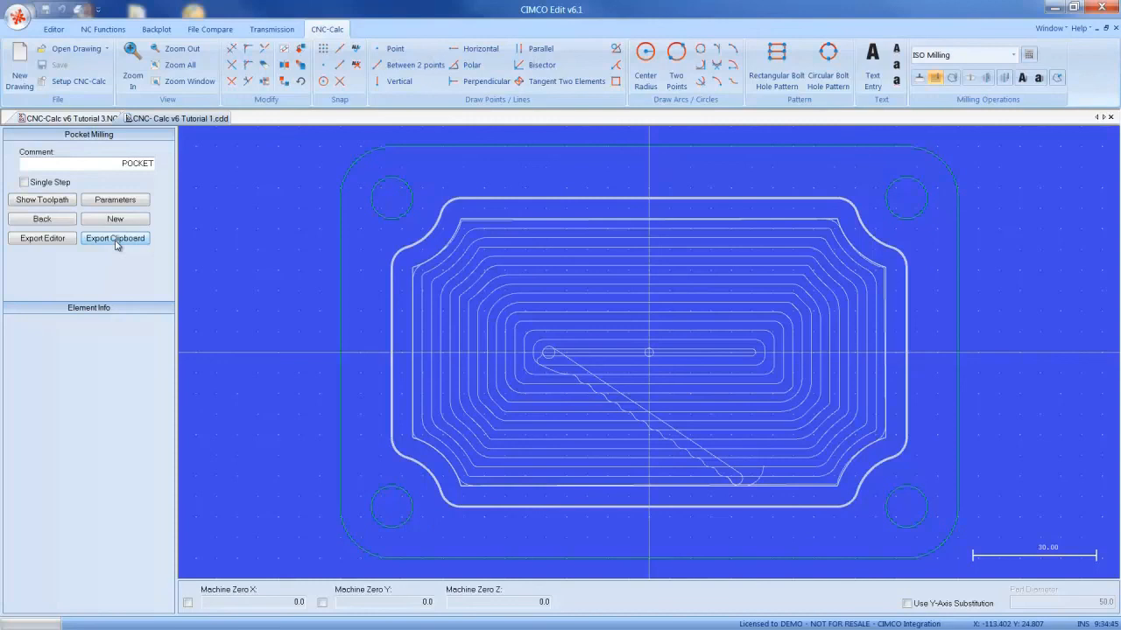
click(78, 119)
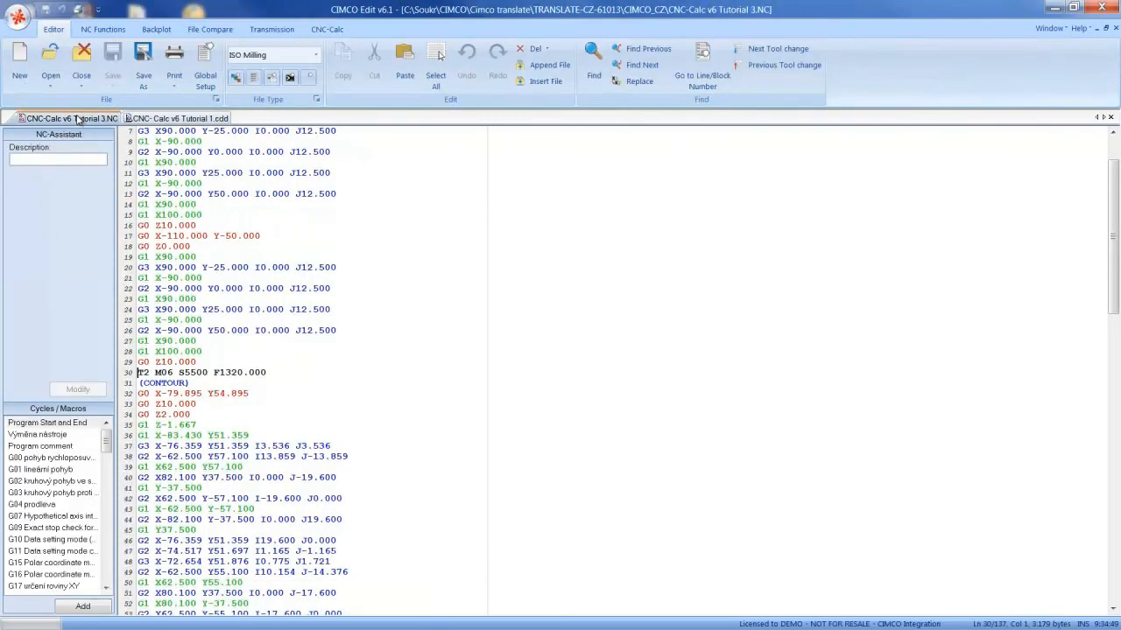
key(ctrl+End)
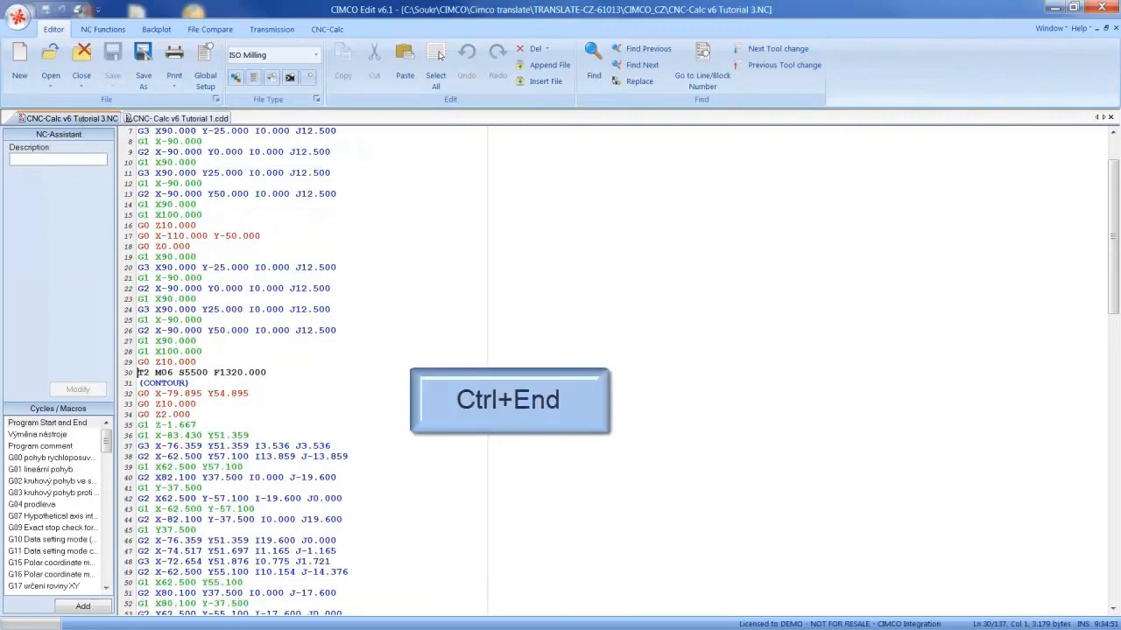
key(ctrl+v)
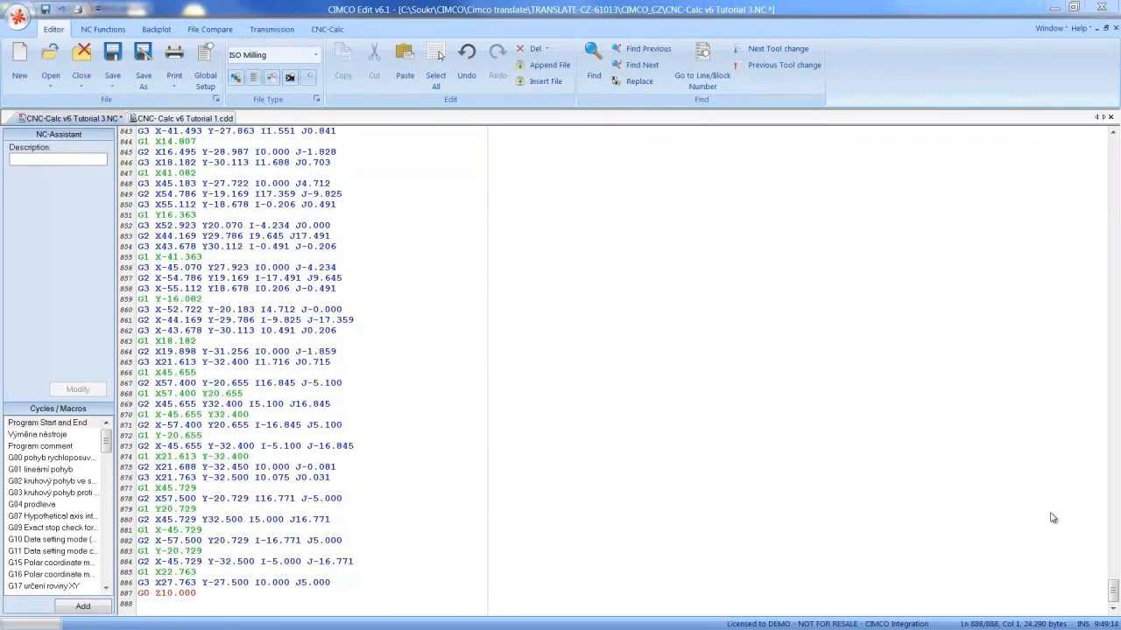
Find the start of the pasted pocket operation in the NC program and select its (POCKET) comment.
drag(1113, 602, 1102, 214)
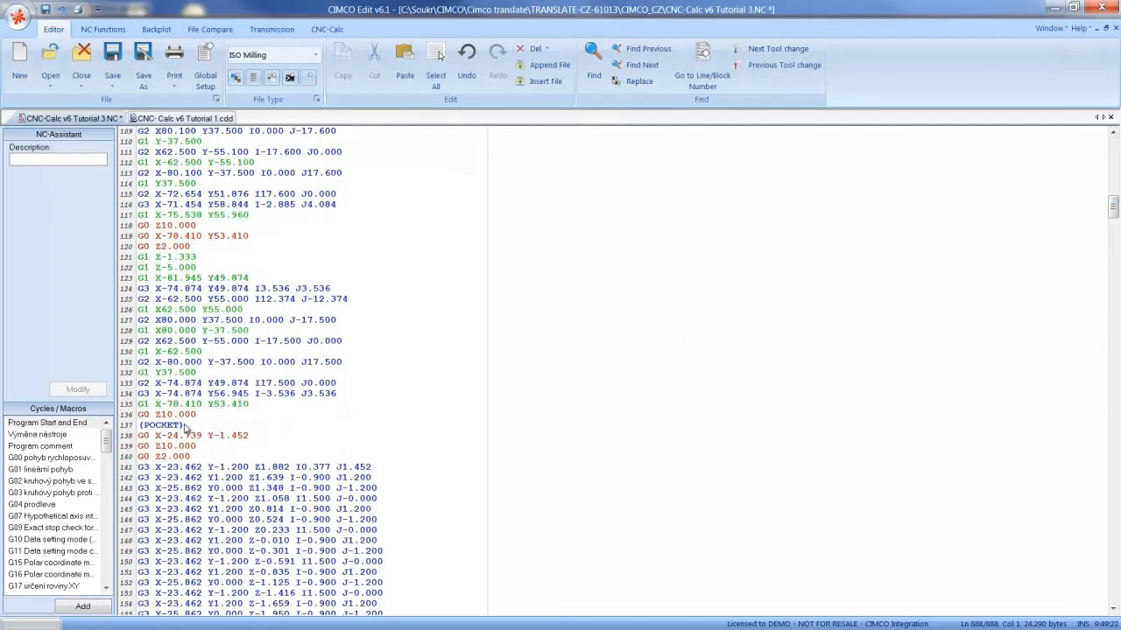
drag(185, 427, 139, 427)
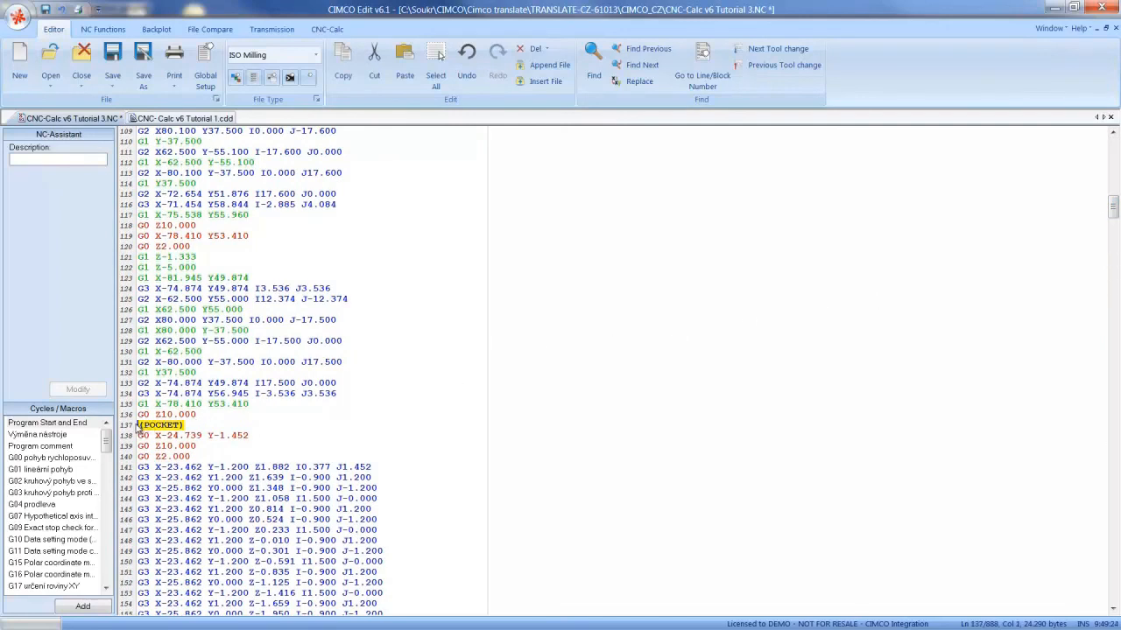